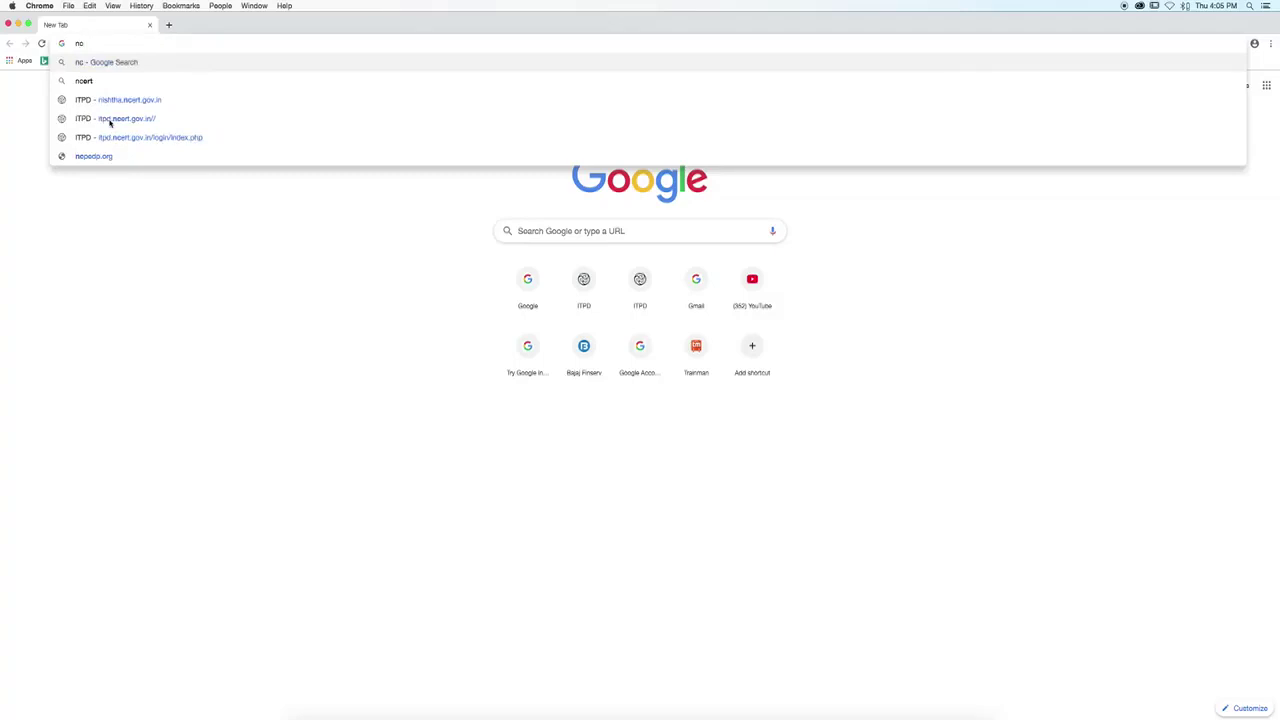
Correct the web address to nishtha.ncert.gov.in and load the NISHTHA homepage
key("BackSpace")
type("ish")
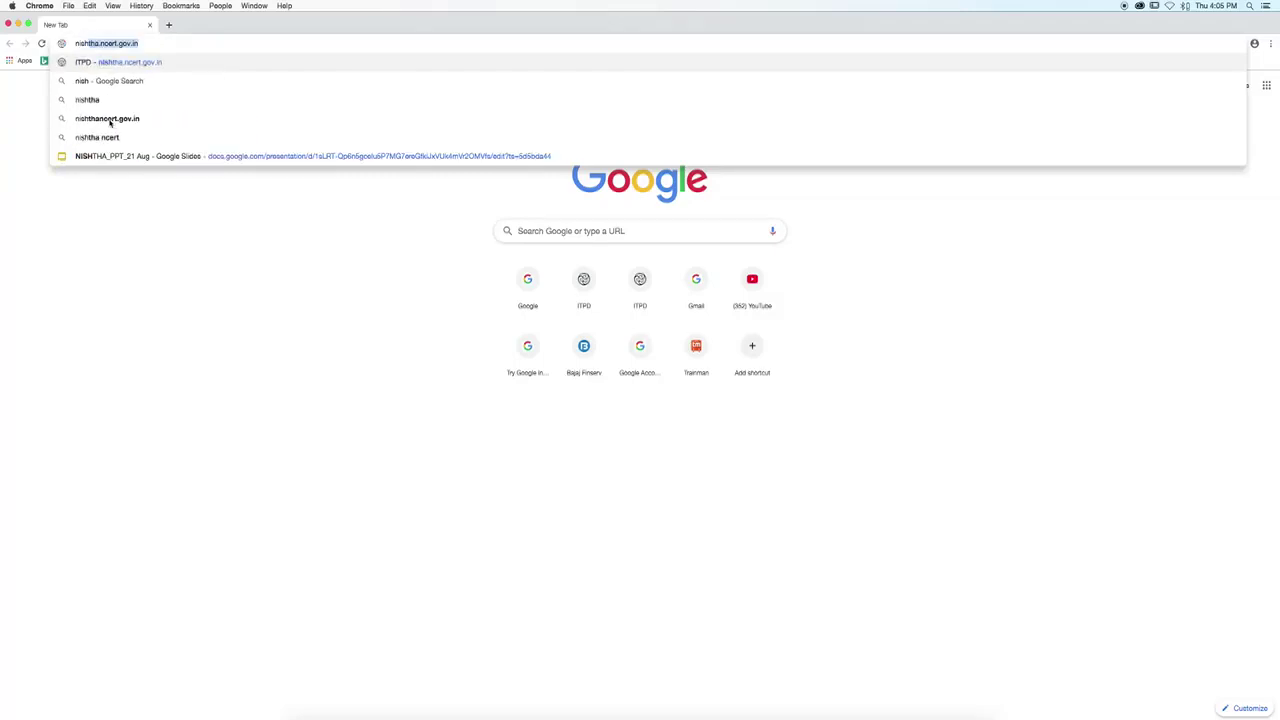
type("tha")
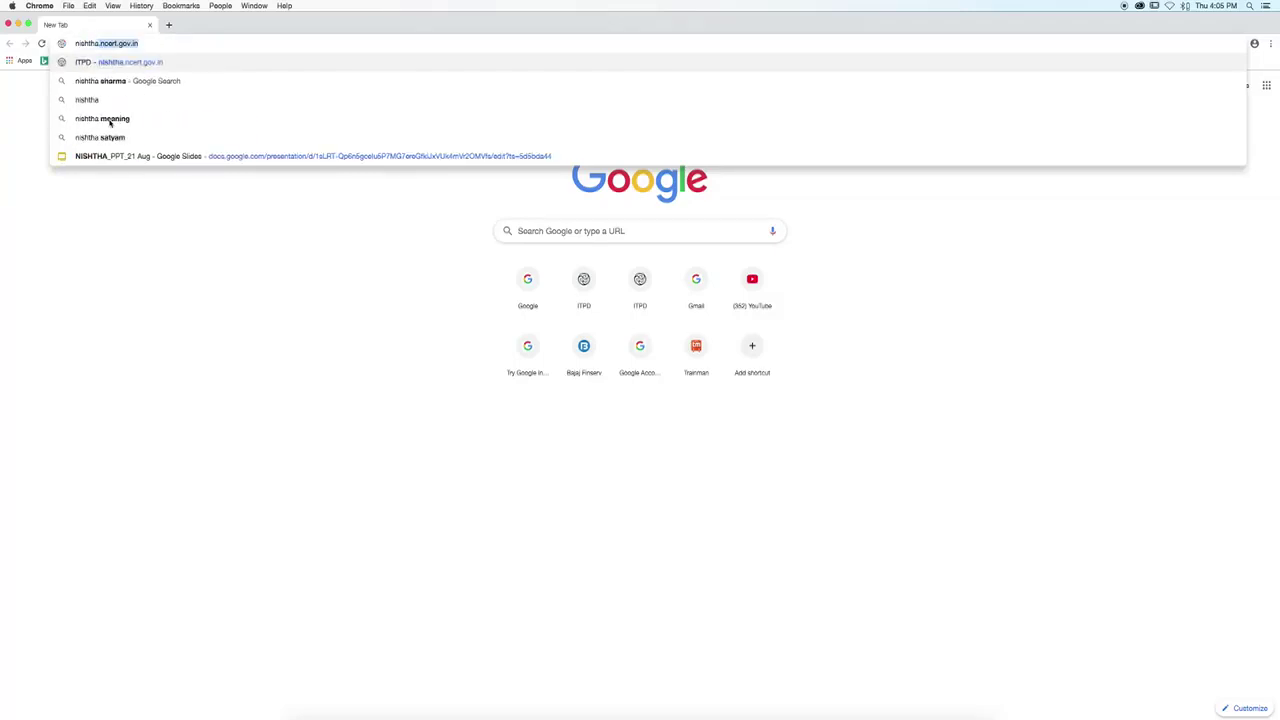
type(".ncert")
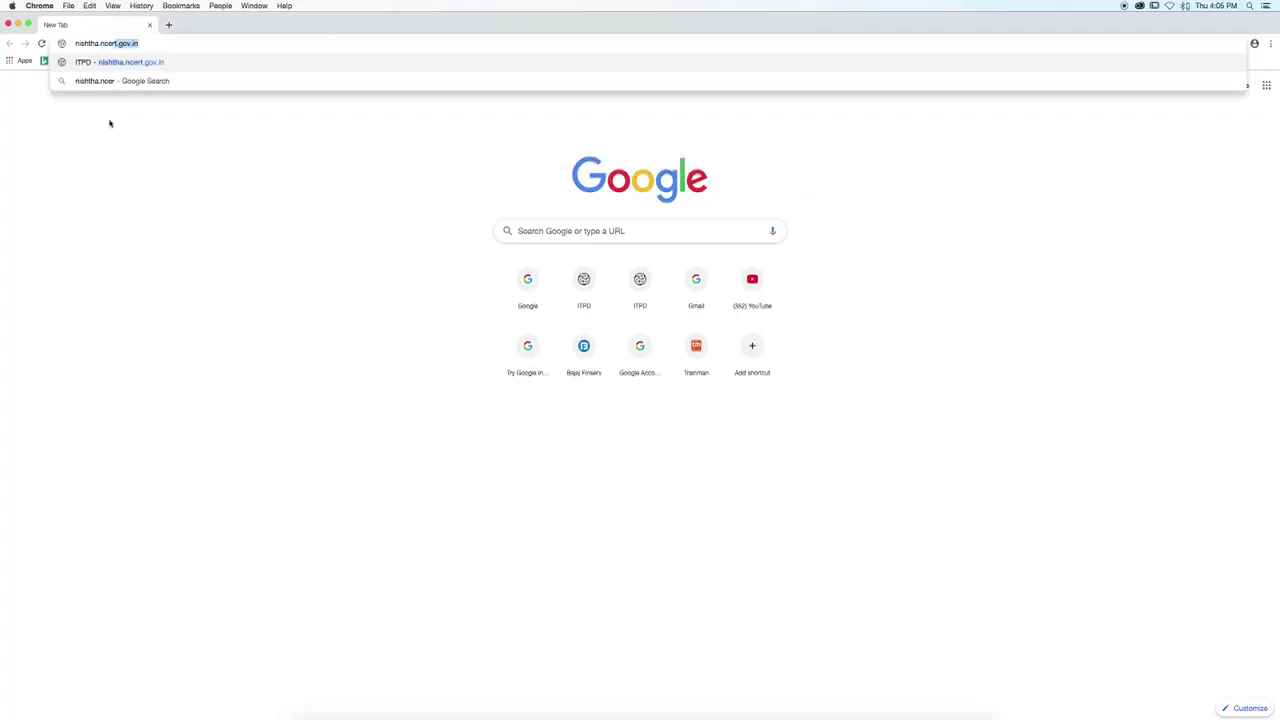
type(".gov")
type(".in")
key("Return")
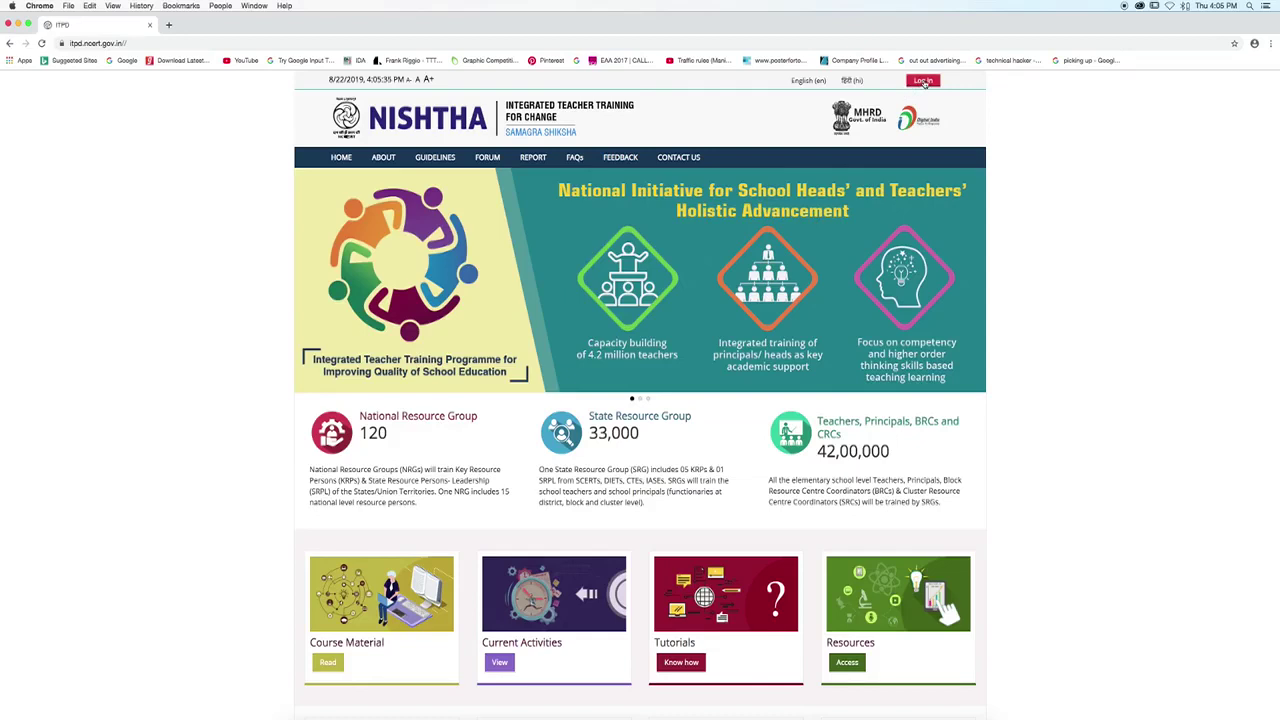
left_click(922, 81)
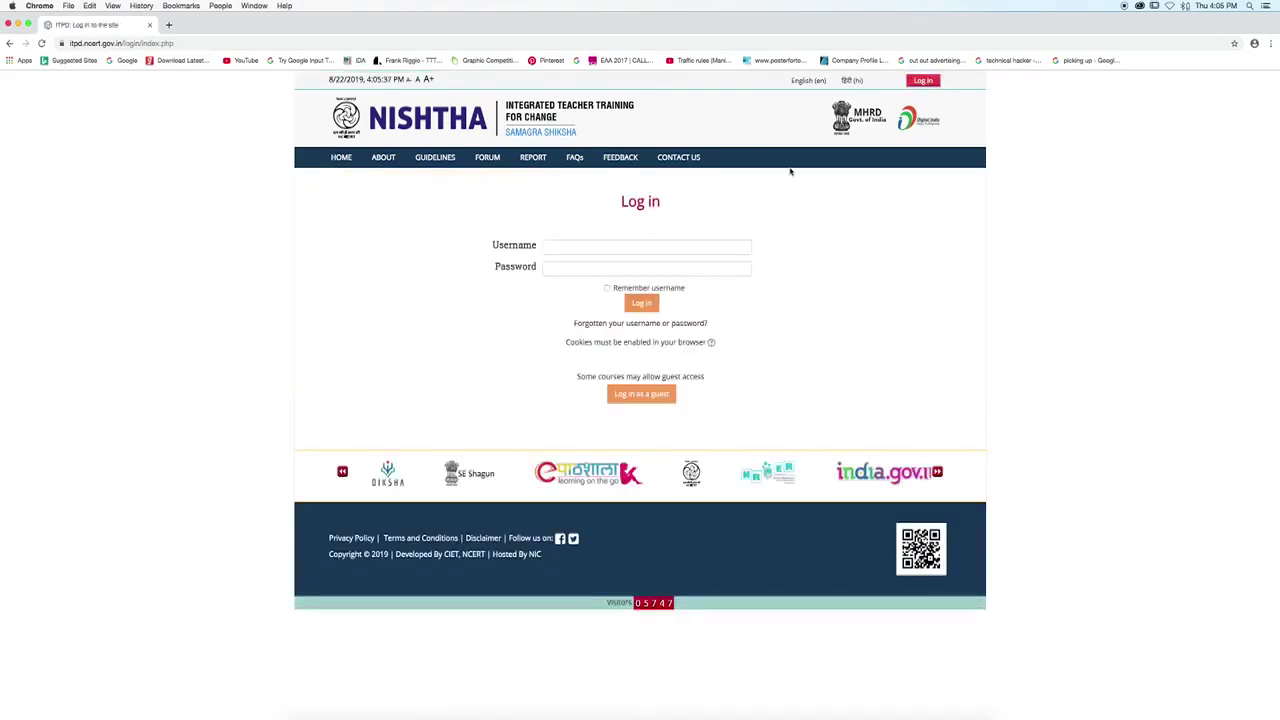
left_click(712, 246)
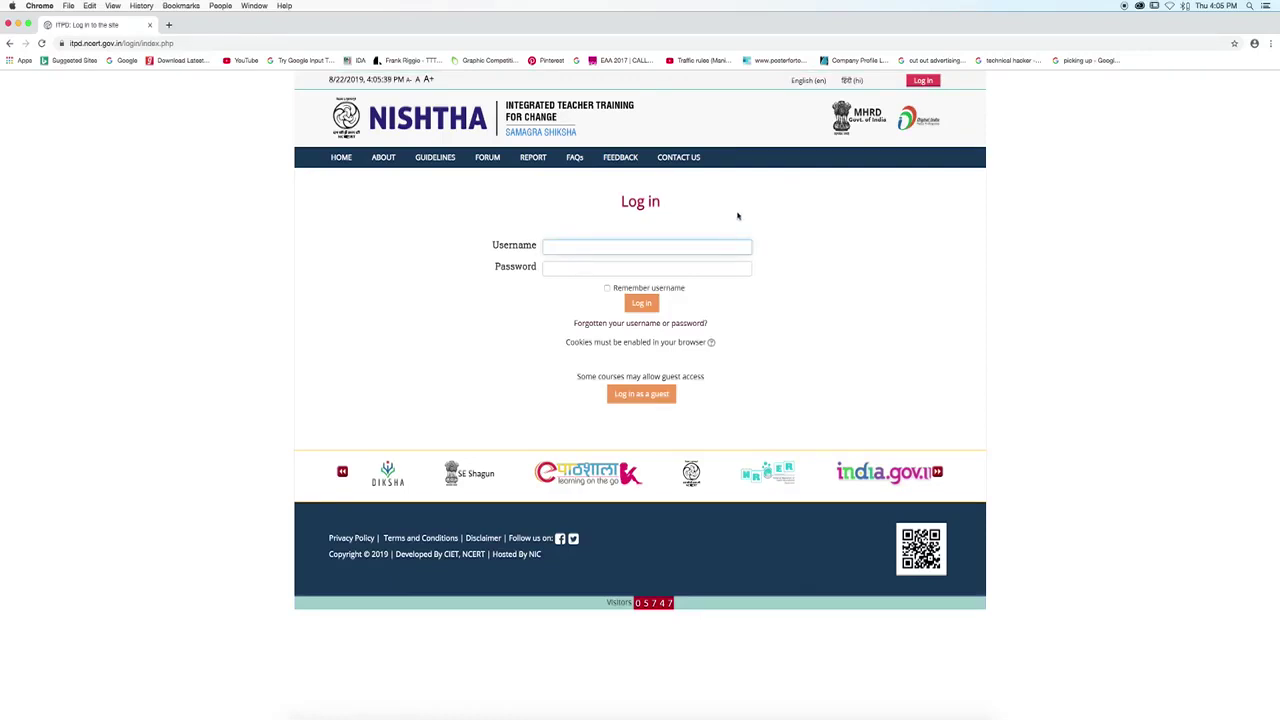
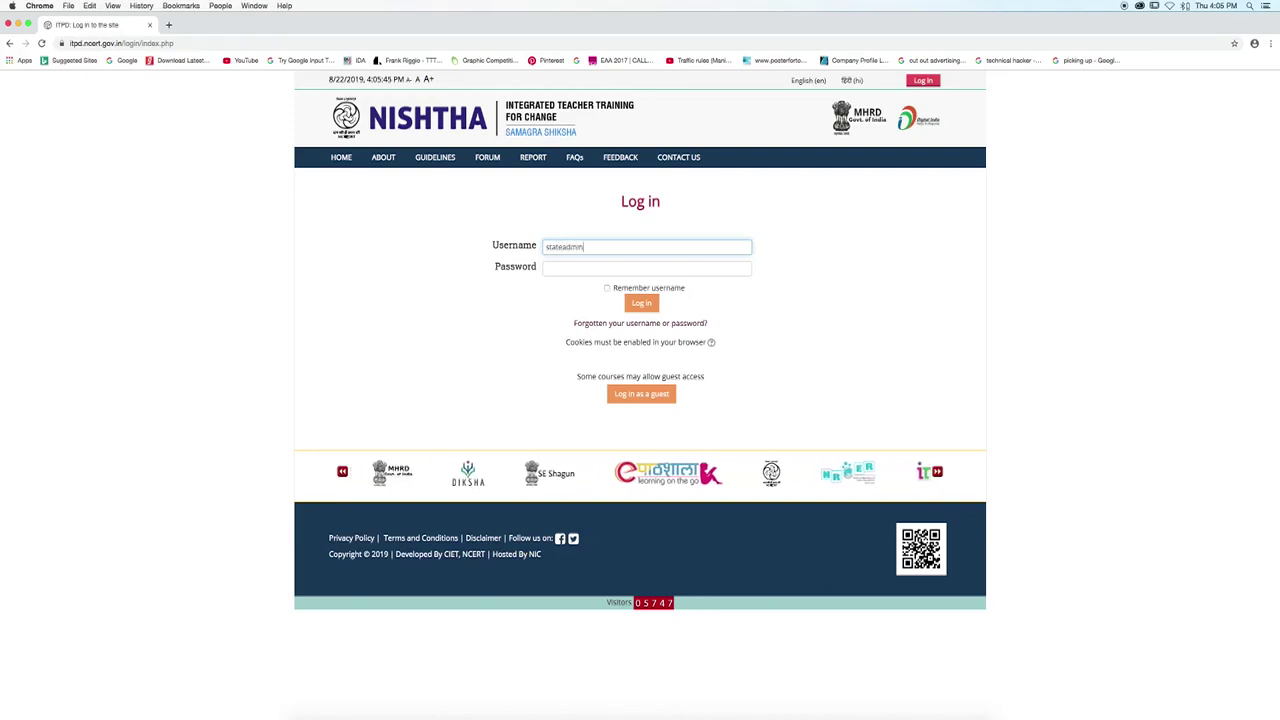
key("Tab")
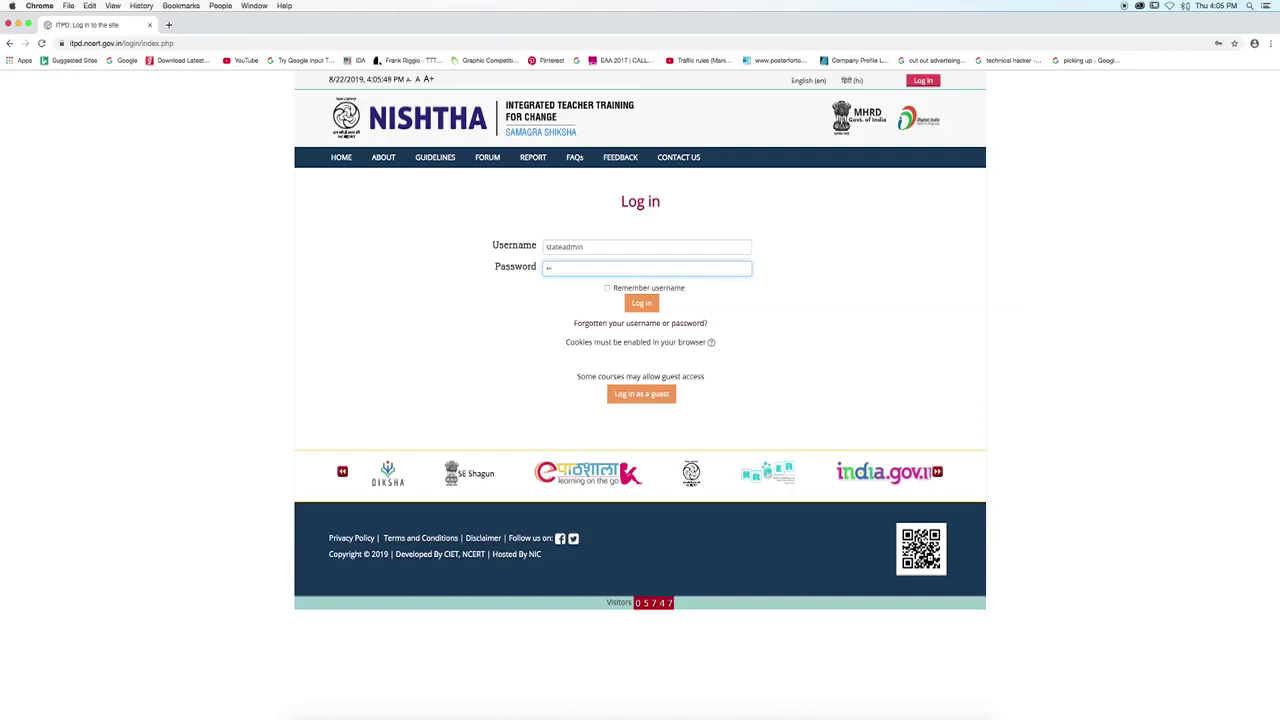
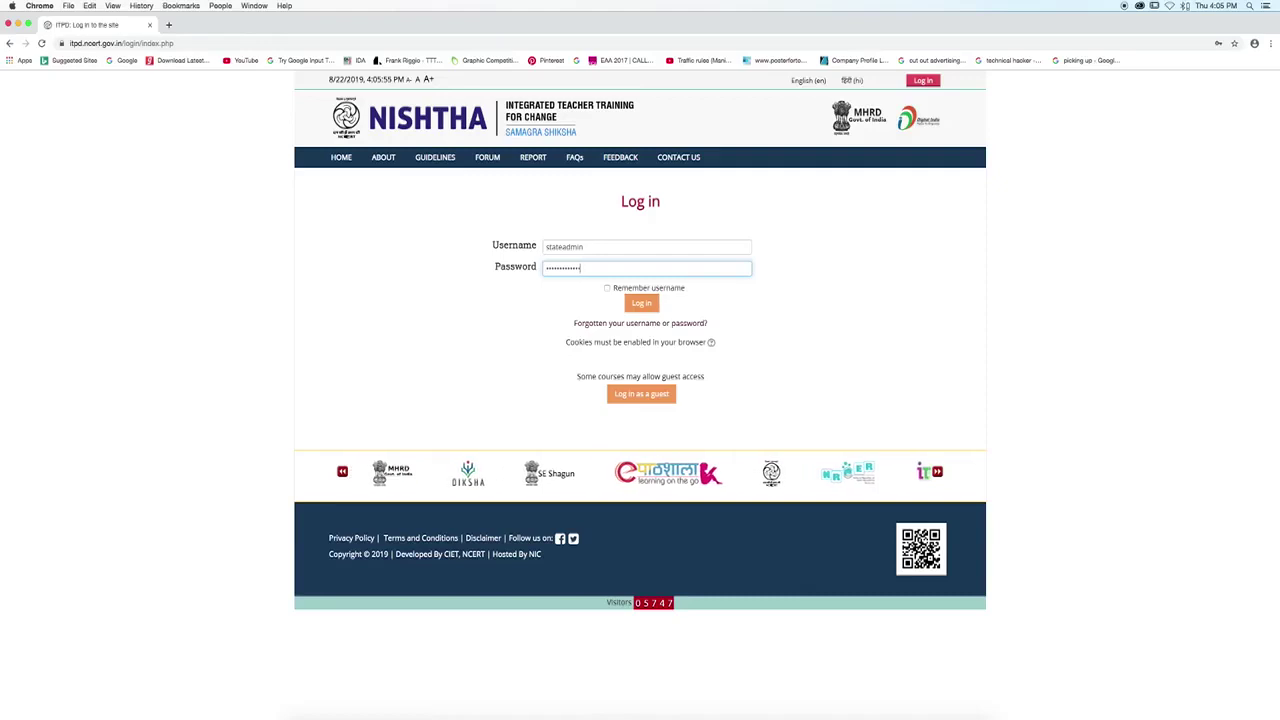
left_click(642, 304)
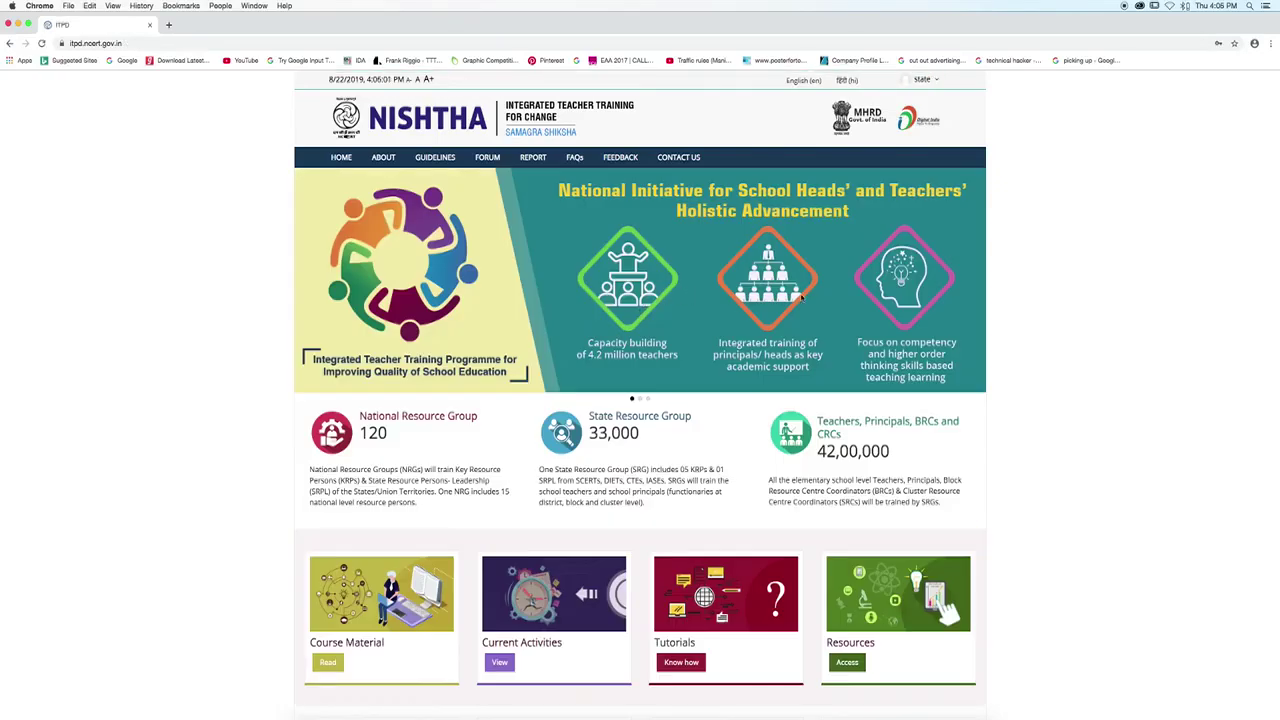
Open Training Reports and its Teachers, Principals, BRCs and CRCs category
scroll(840, 310, "down", 5)
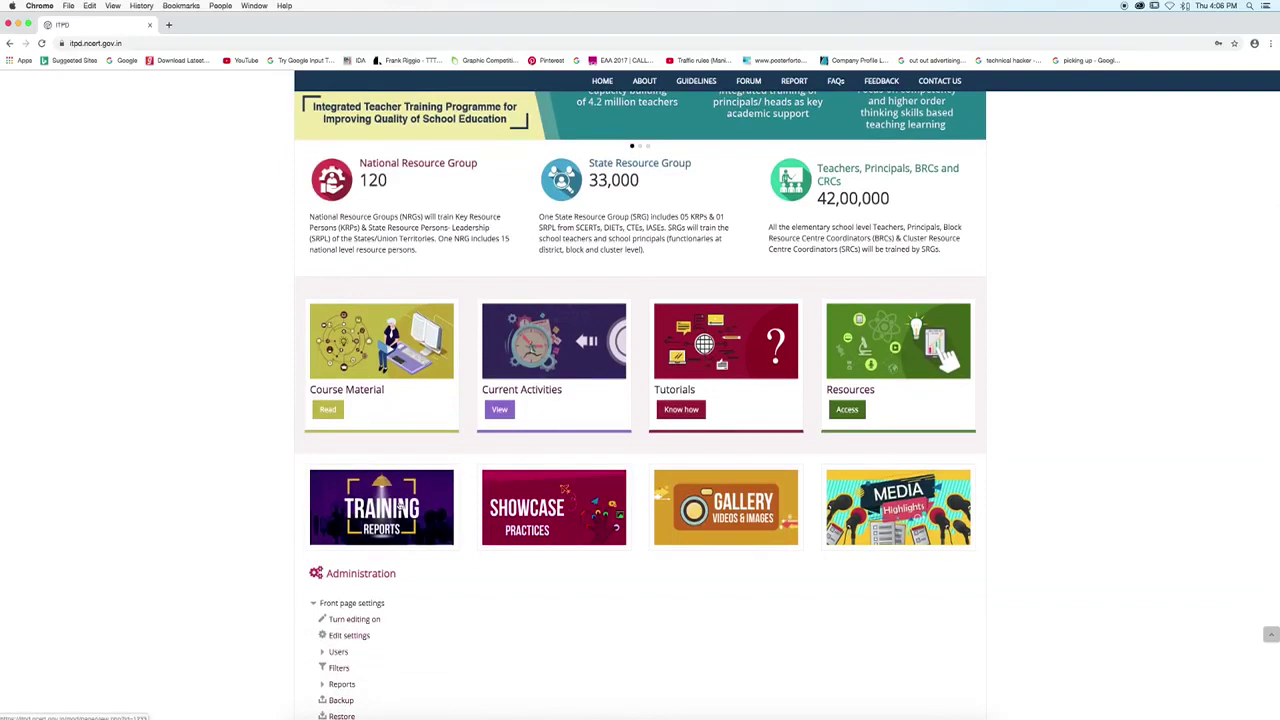
left_click(388, 508)
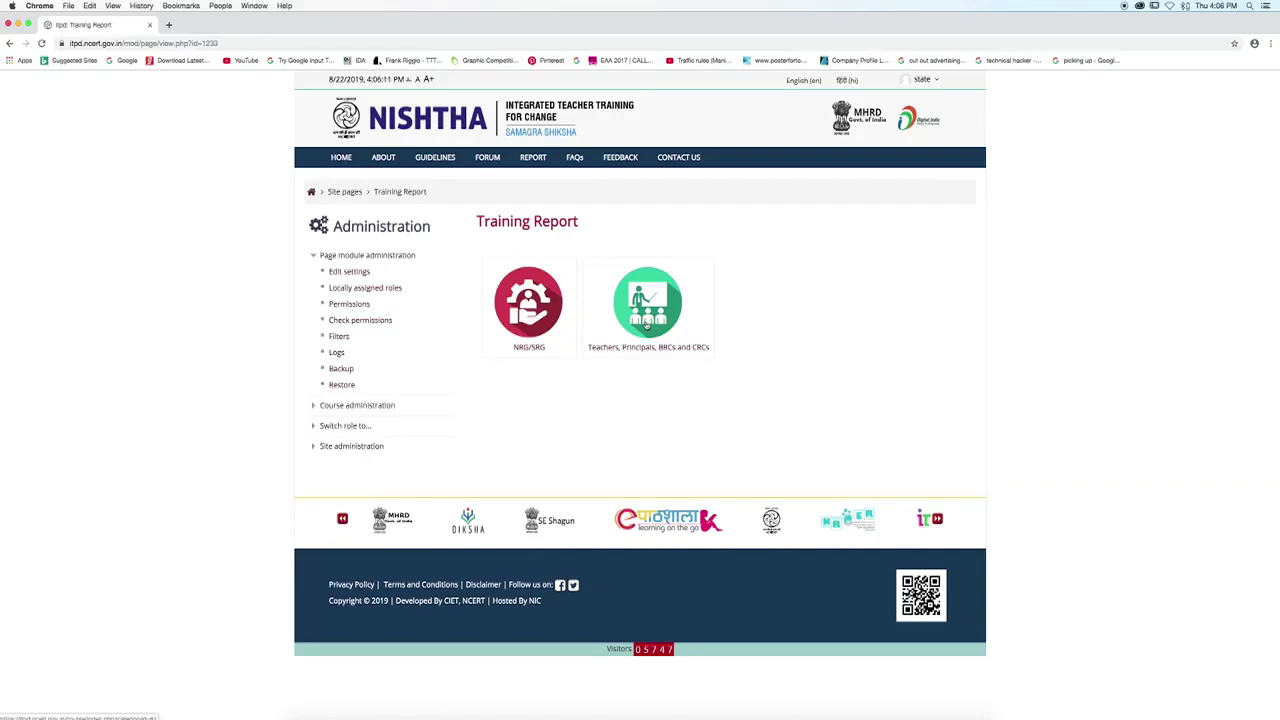
left_click(647, 325)
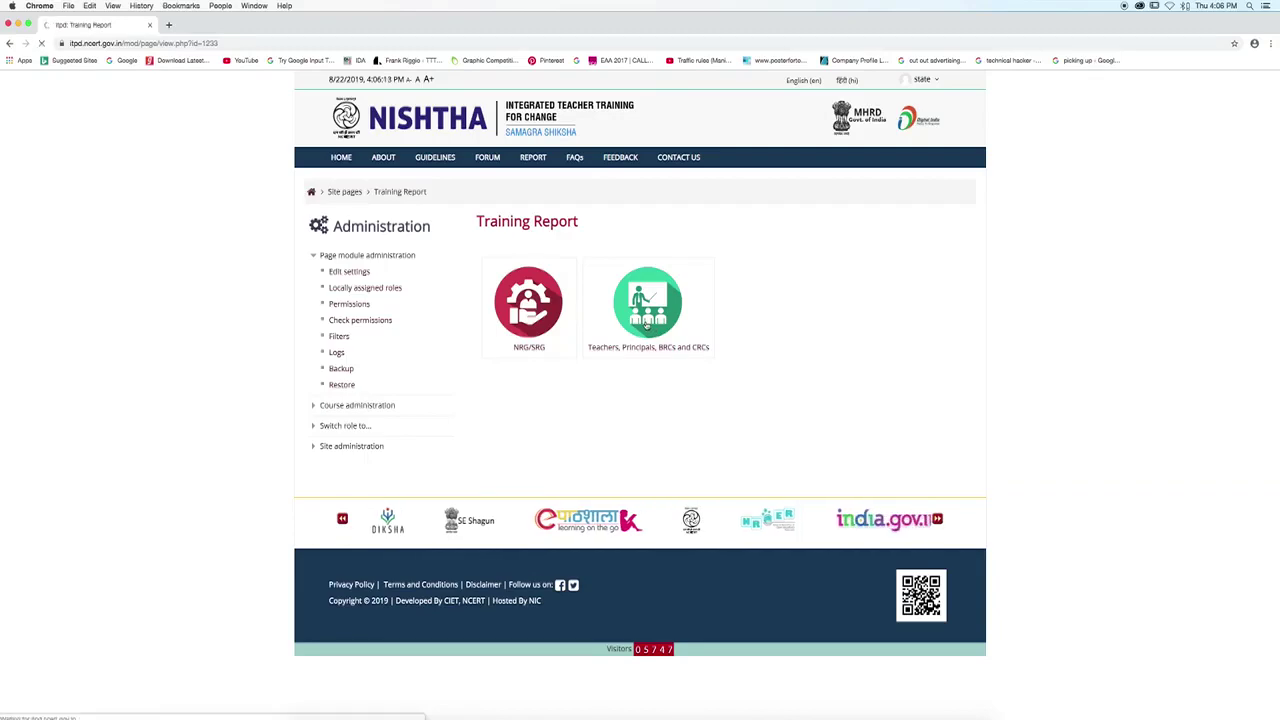
Open the Andhra Pradesh category, then its West Godavari course
scroll(647, 325, "down", 2)
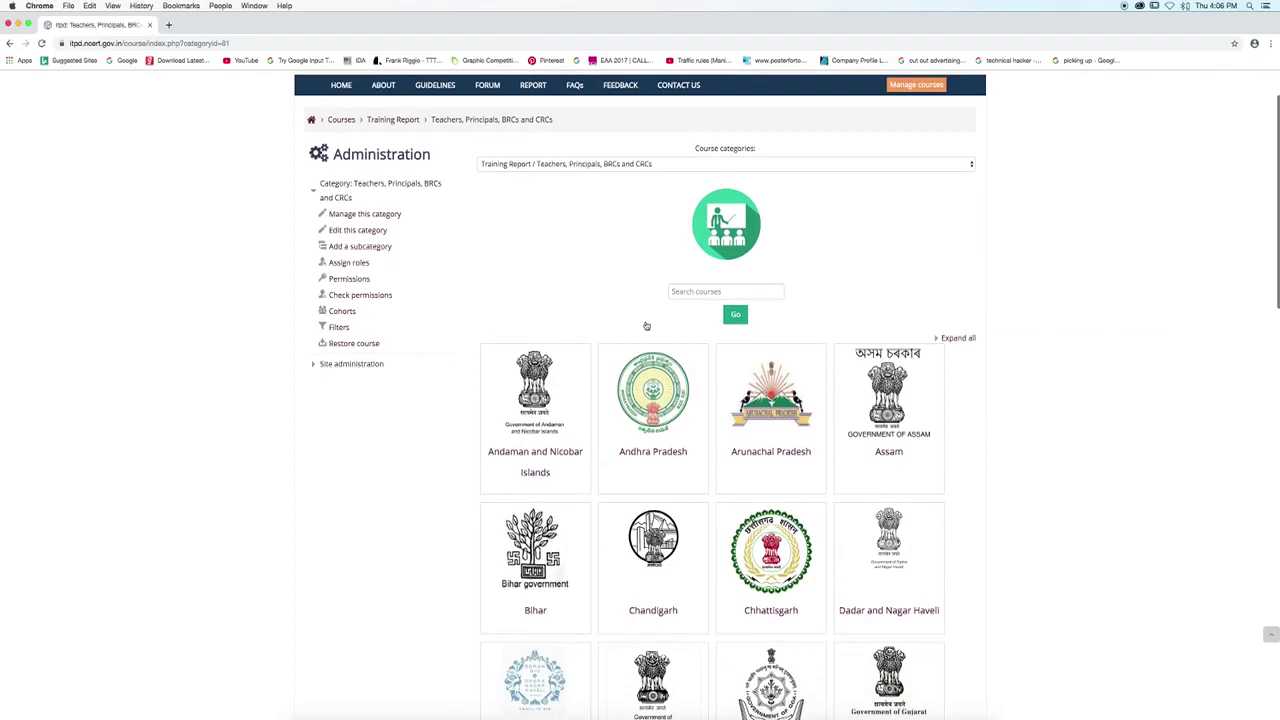
scroll(647, 325, "down", 1)
scroll(648, 325, "down", 1)
scroll(649, 325, "down", 1)
scroll(651, 325, "down", 1)
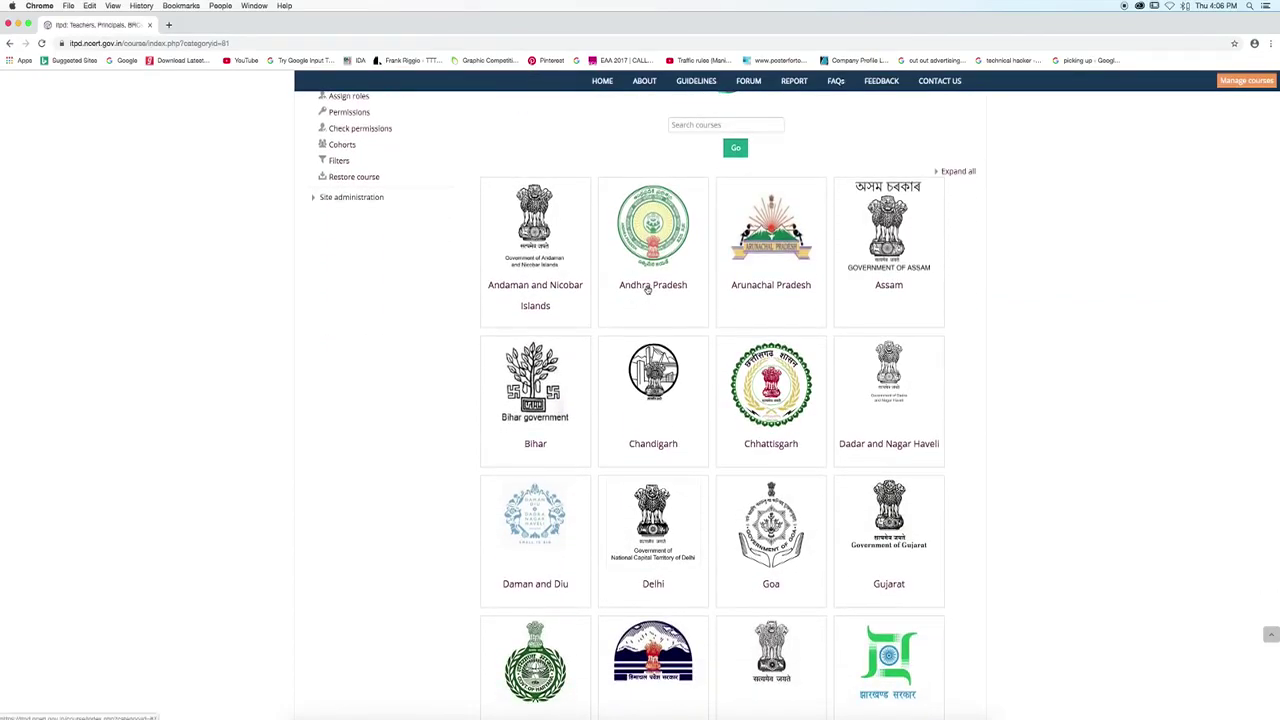
left_click(647, 289)
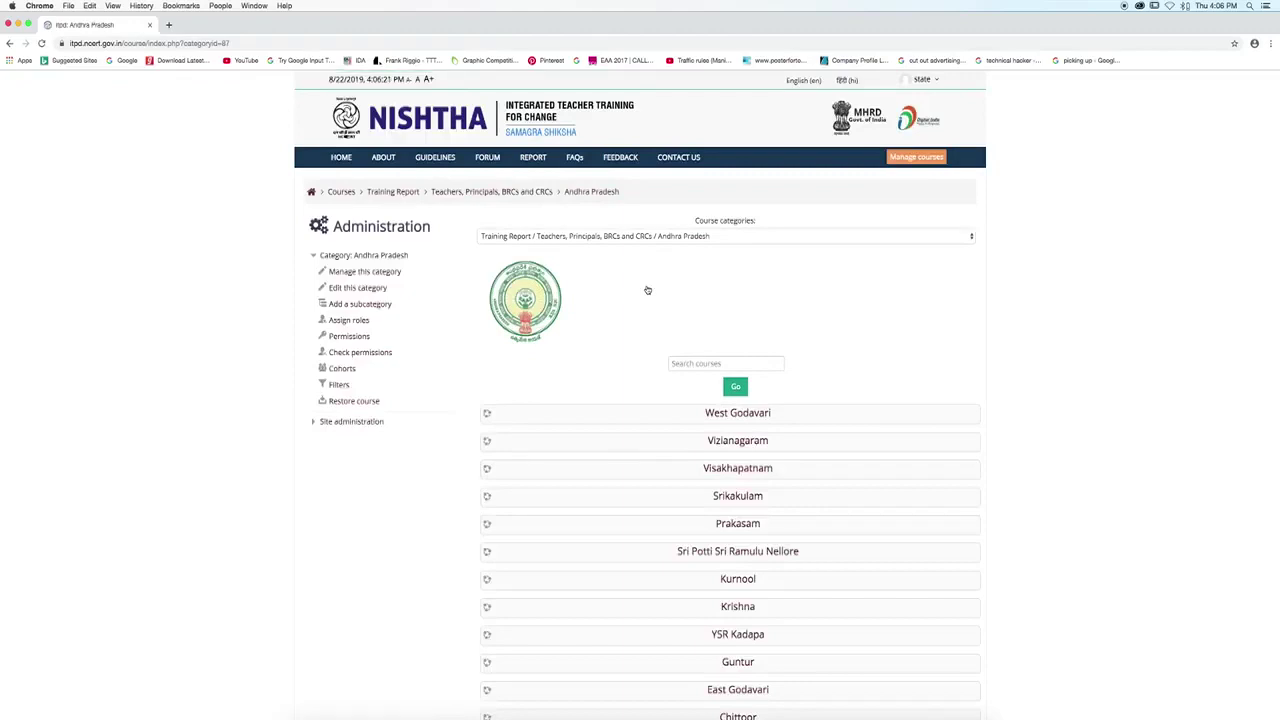
scroll(647, 290, "down", 1)
scroll(647, 290, "down", 2)
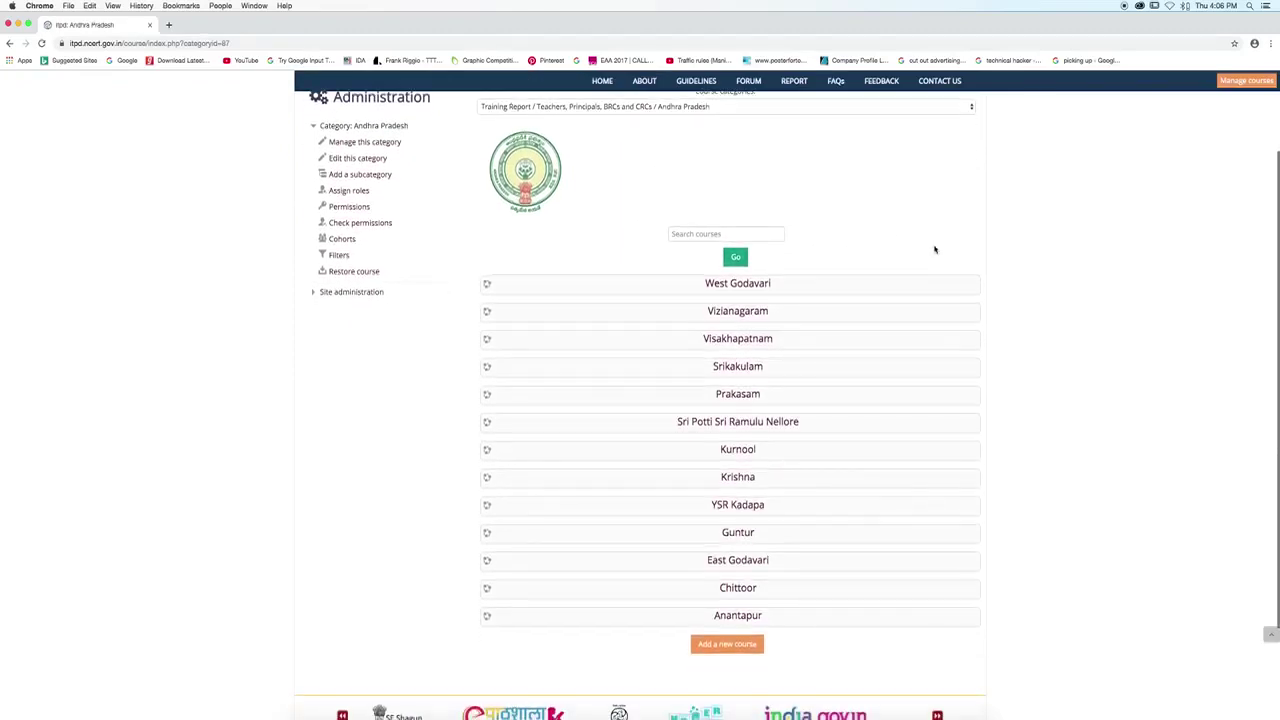
left_click(752, 287)
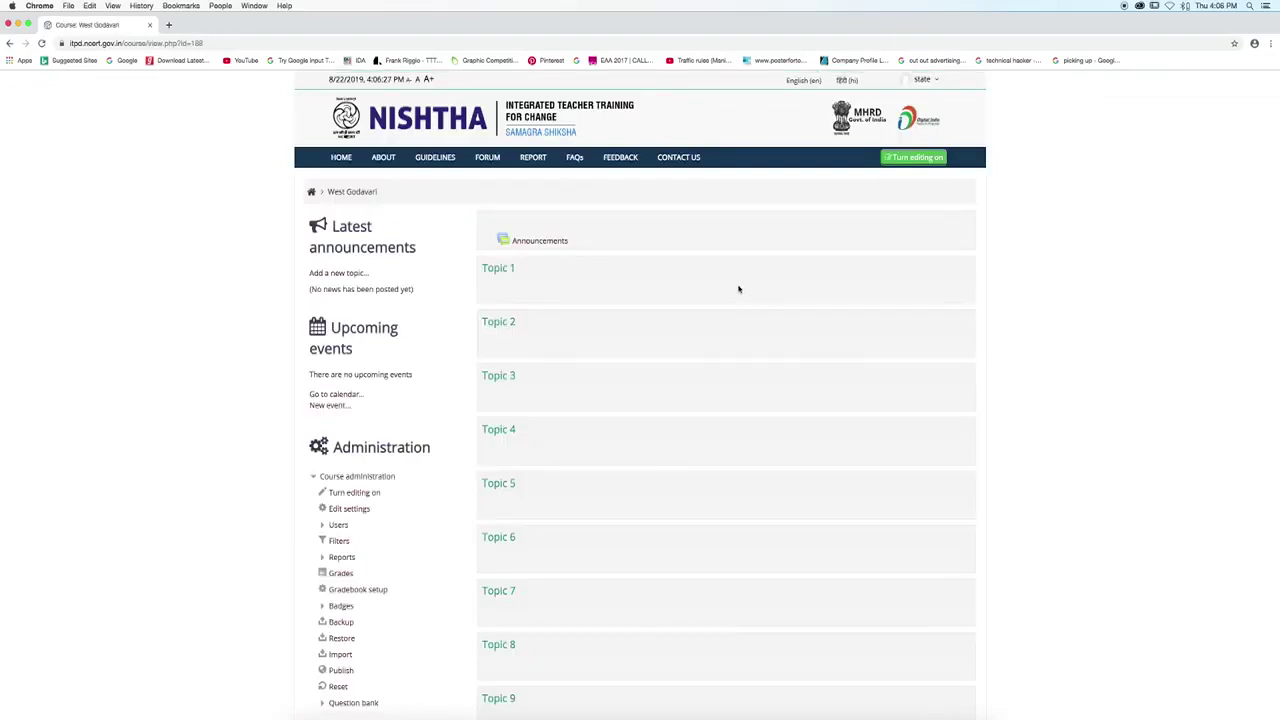
Turn editing on and rename Topic 1 to 'Cycle 1 Batch 1'
left_click(910, 160)
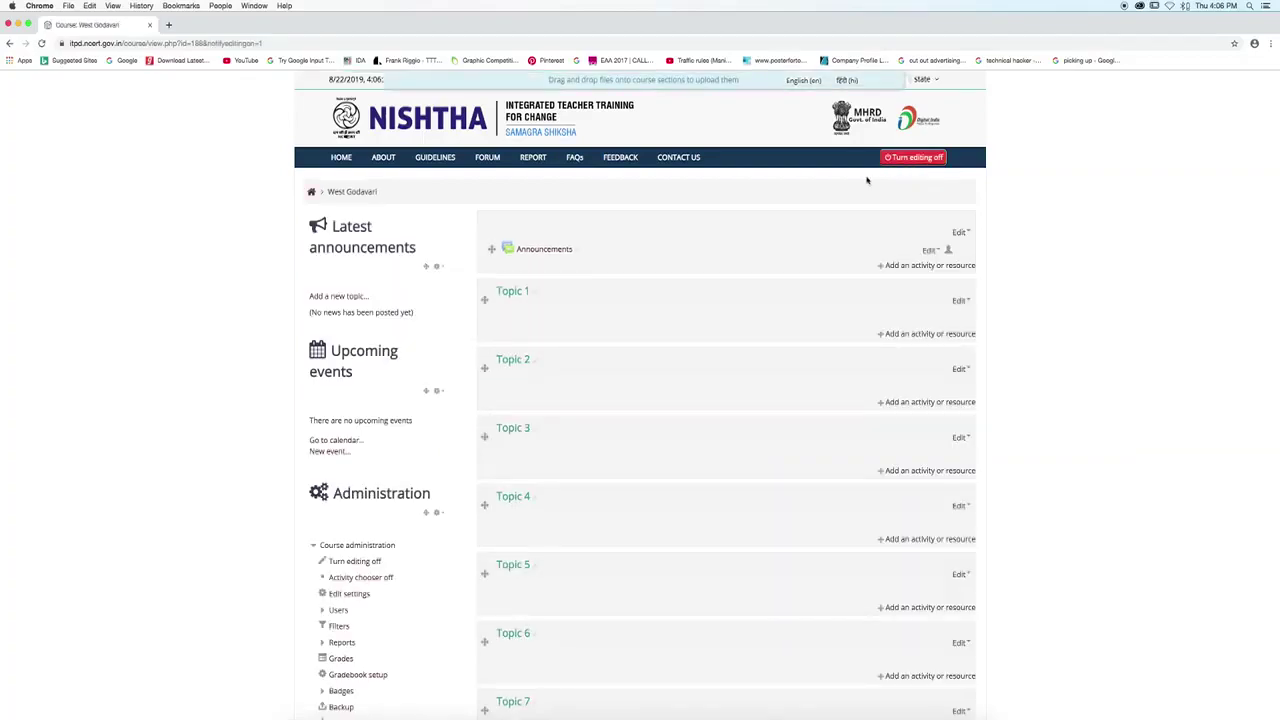
left_click(536, 294)
type("Cycle 1 Batch 1")
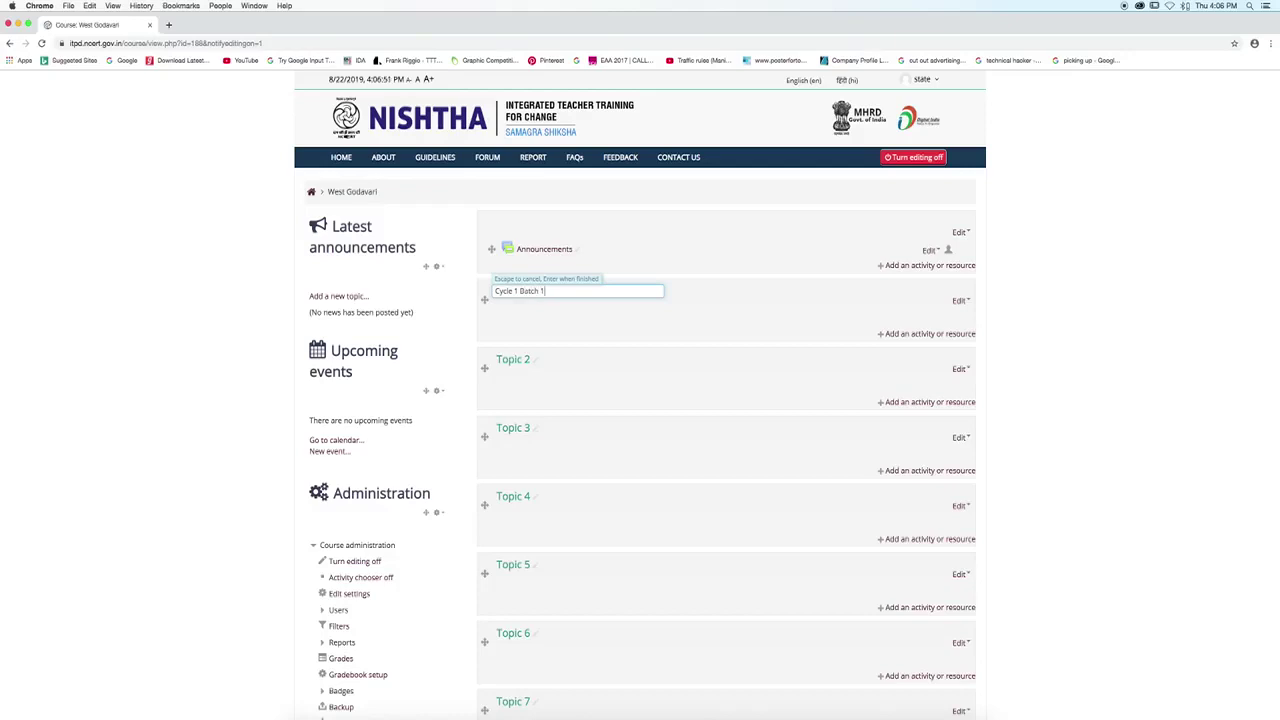
key("Return")
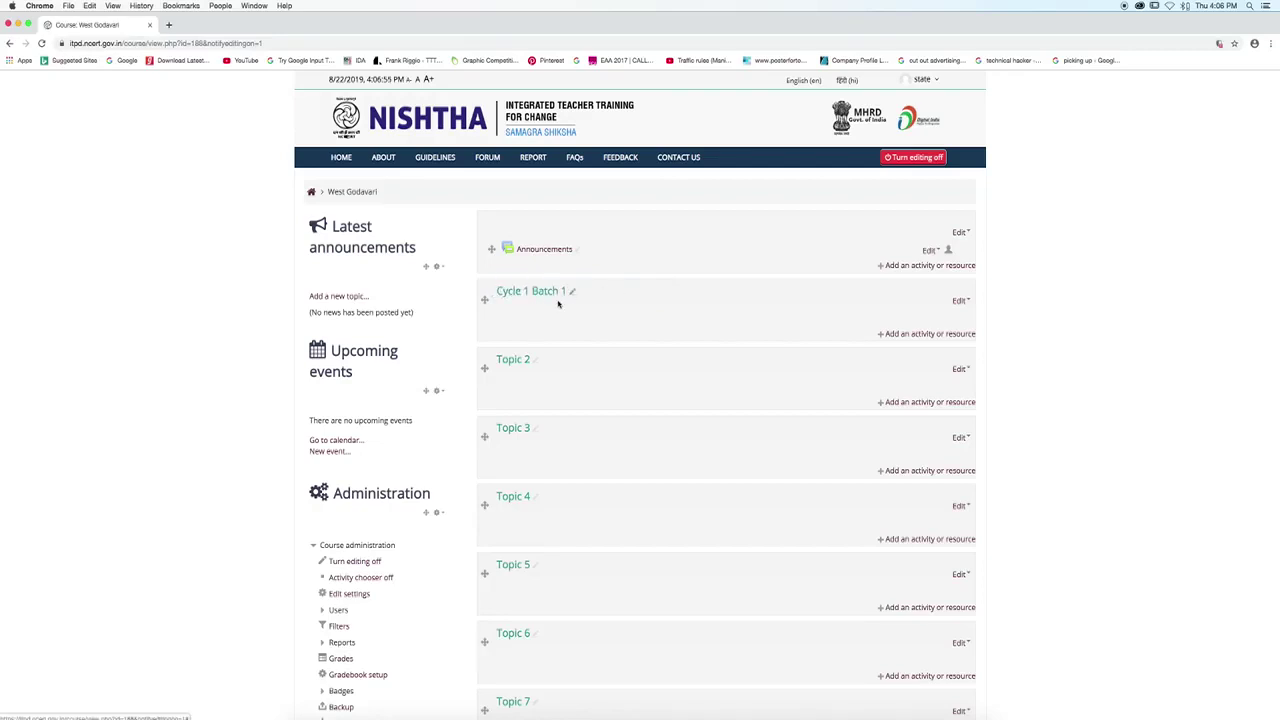
Add a File resource to Cycle 1 Batch 1 from the activity and resource chooser
left_click(904, 334)
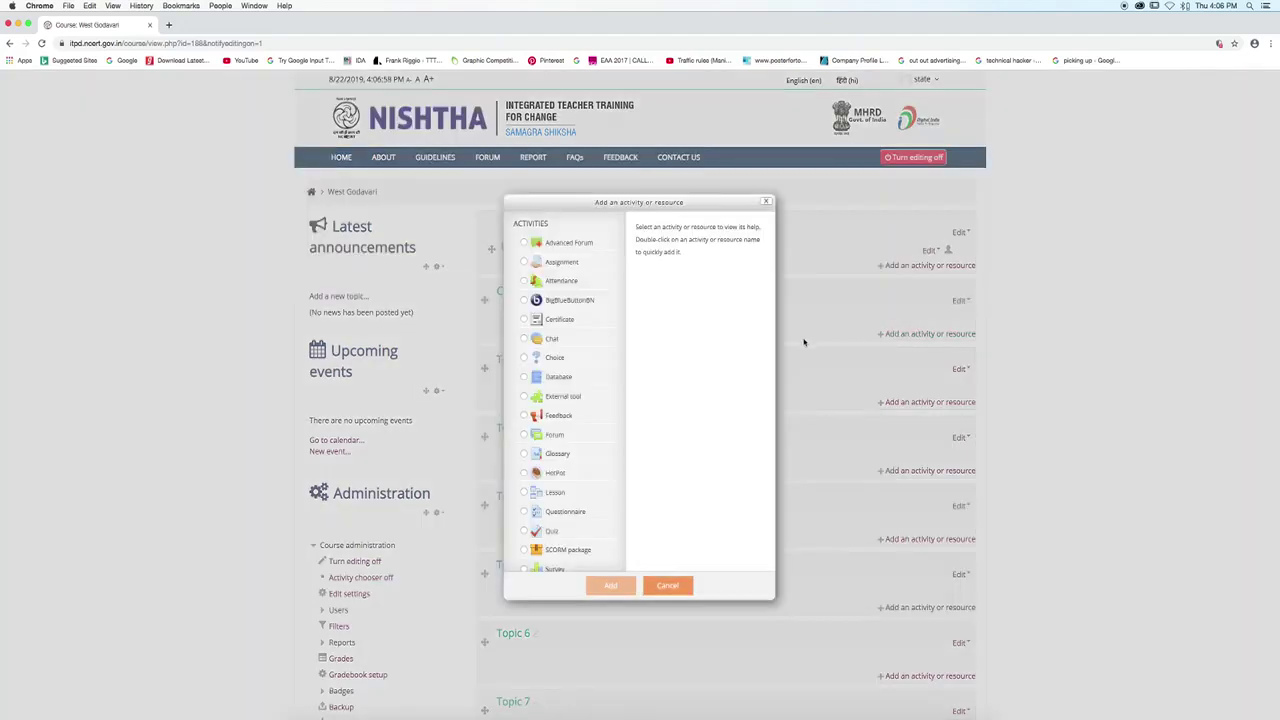
scroll(605, 367, "down", 3)
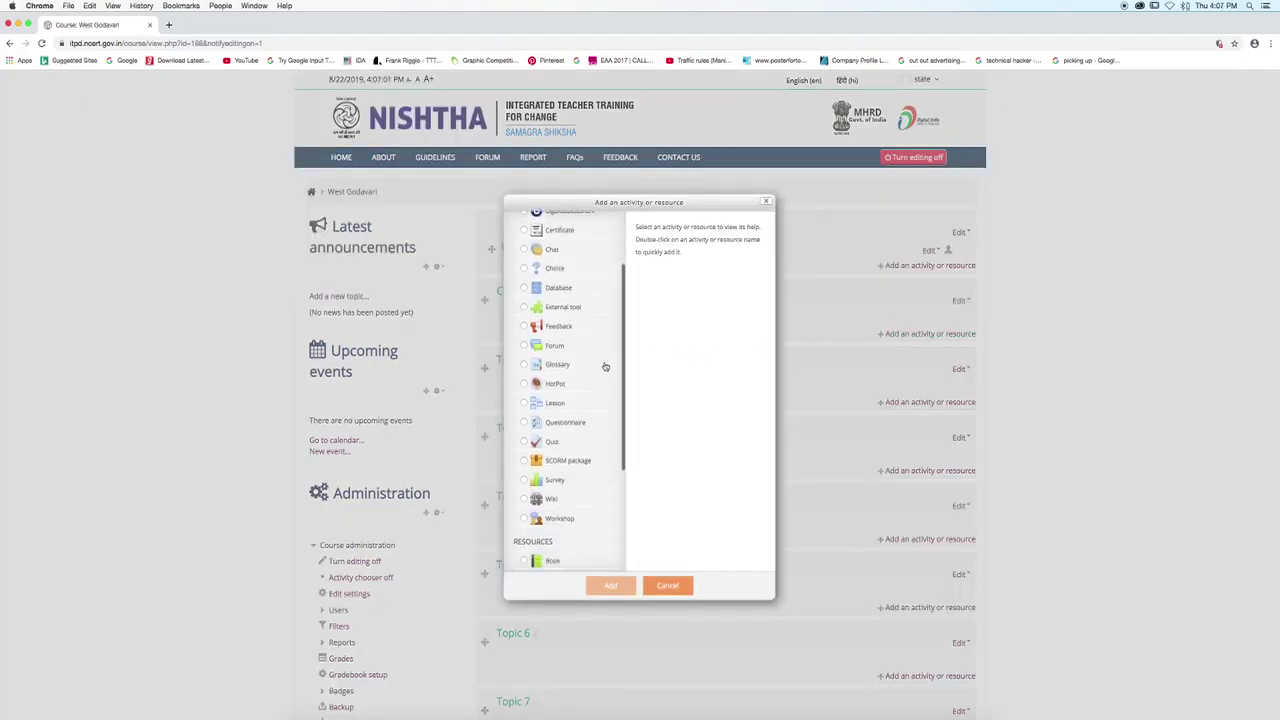
scroll(605, 367, "down", 1)
scroll(605, 367, "down", 1)
scroll(605, 367, "down", 1)
scroll(605, 367, "down", 1)
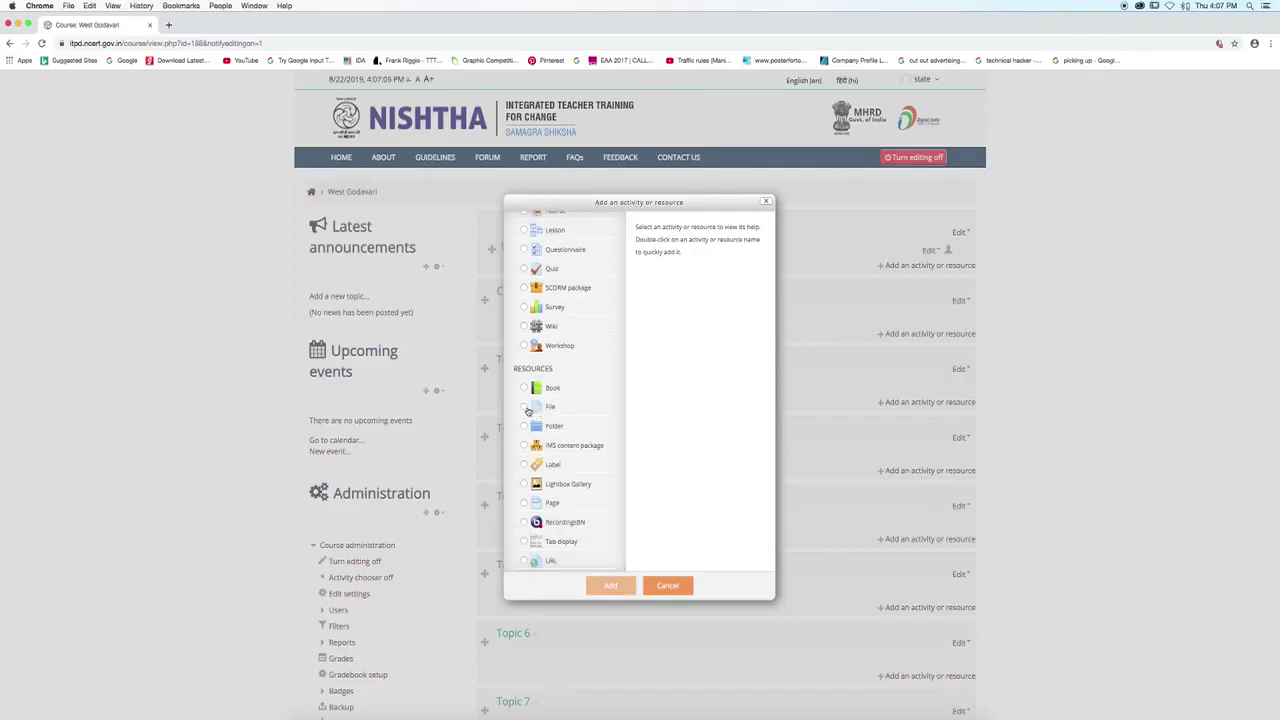
left_click(526, 408)
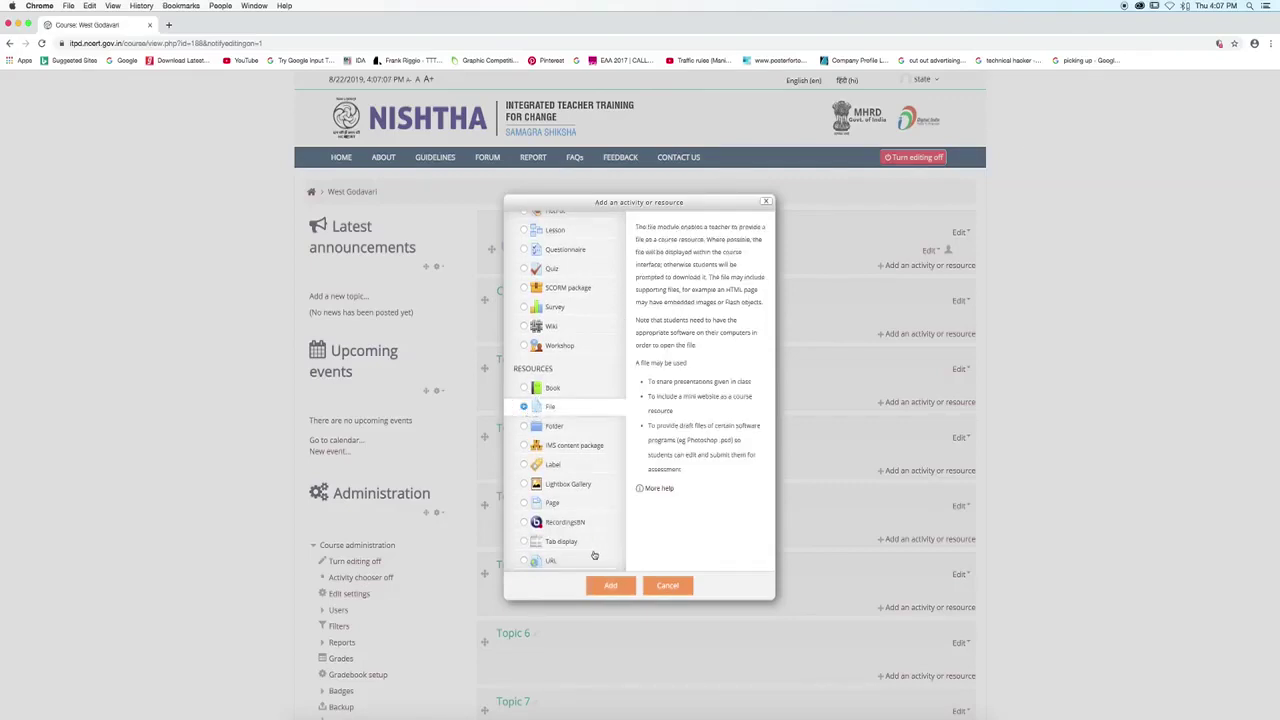
left_click(611, 587)
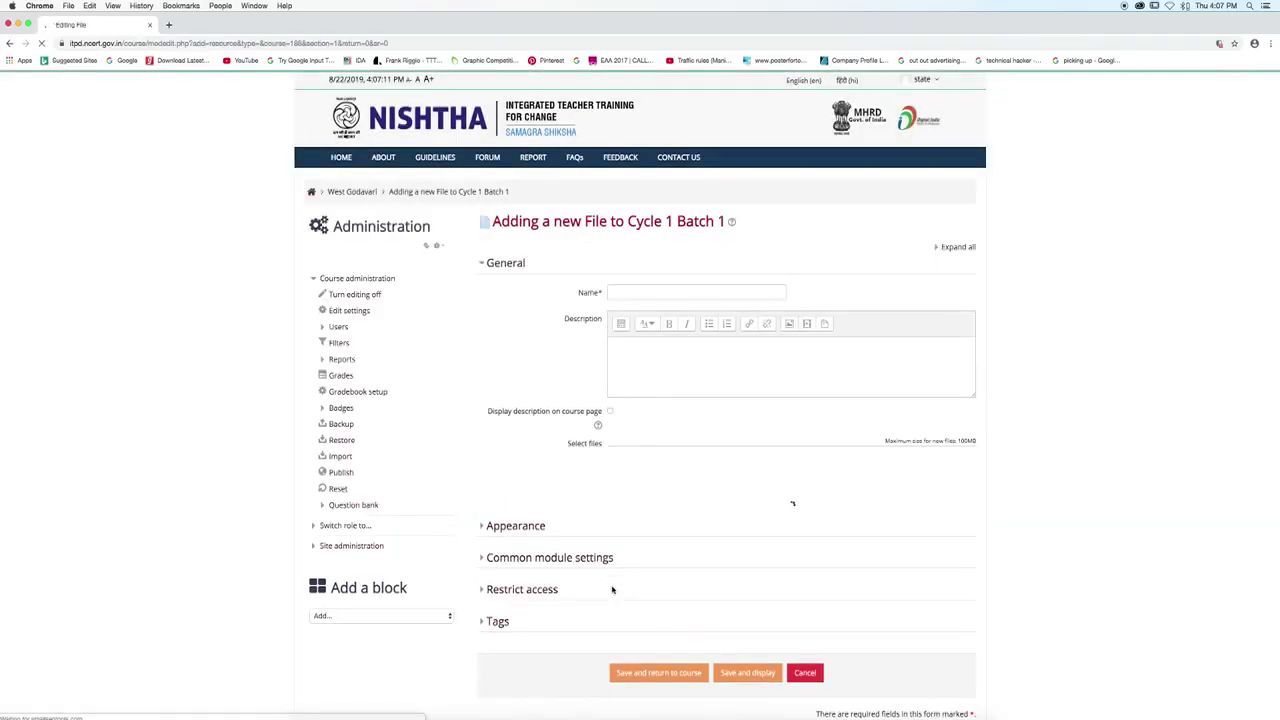
Name the file resource 'Report Document' and bring up the file upload picker
left_click(670, 294)
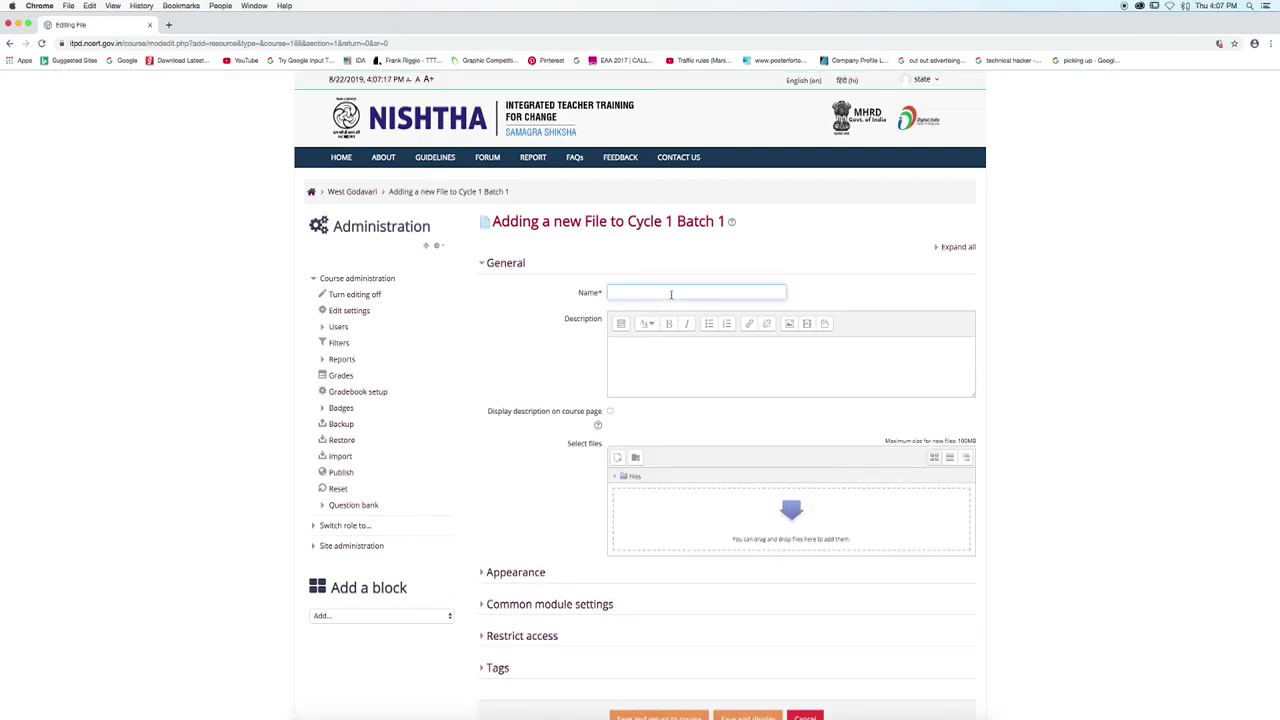
type("Repo")
type("rt D")
type("ocument")
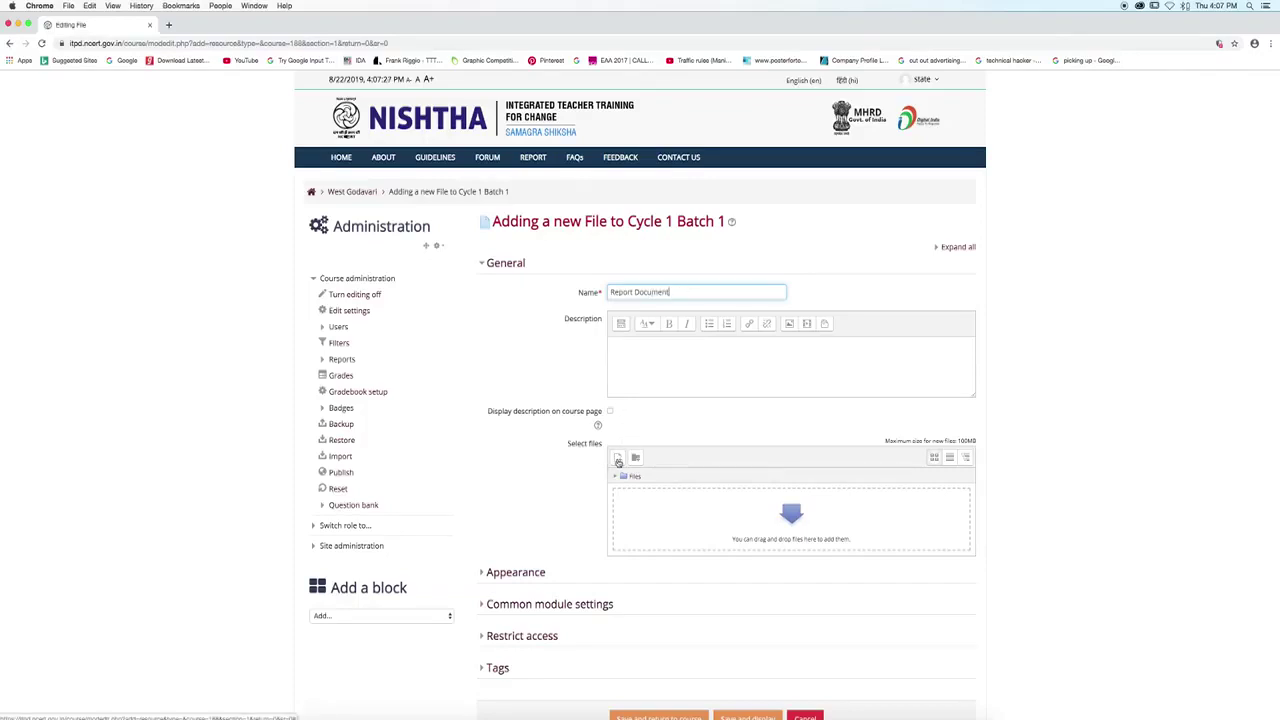
left_click(618, 459)
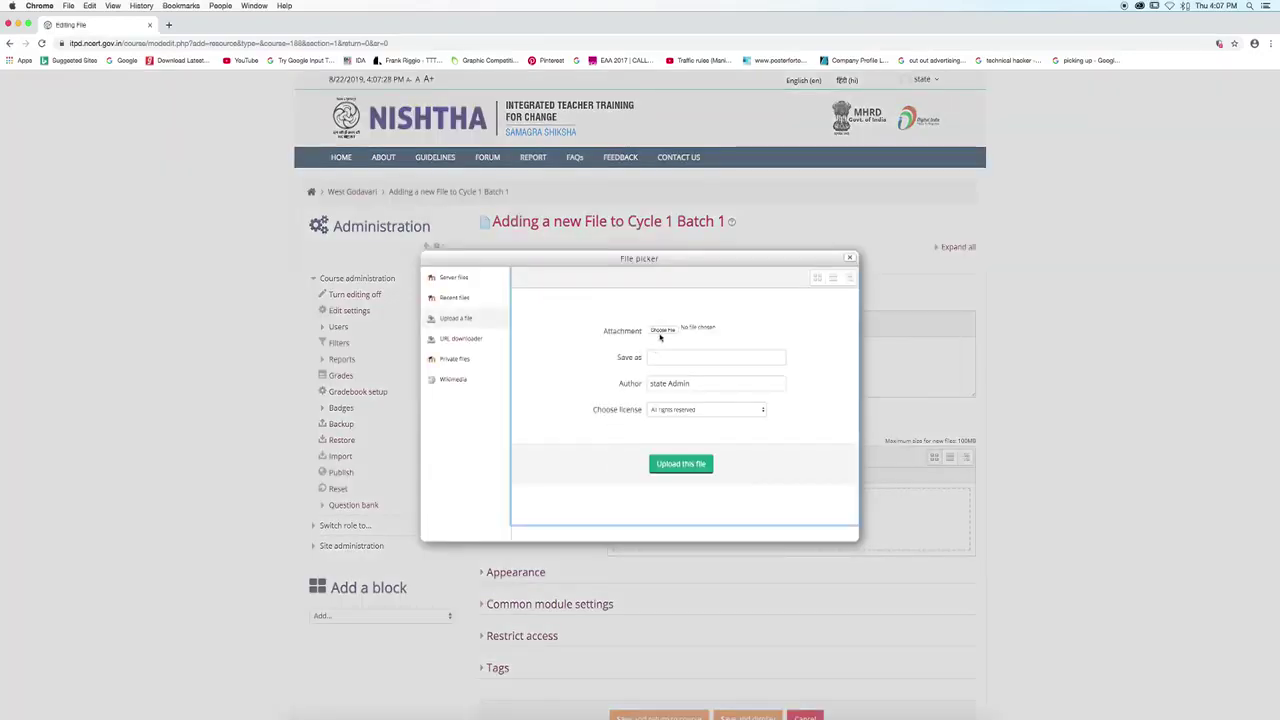
Upload BS_Report_04.04.2019.pdf from the computer into the resource's files
left_click(660, 334)
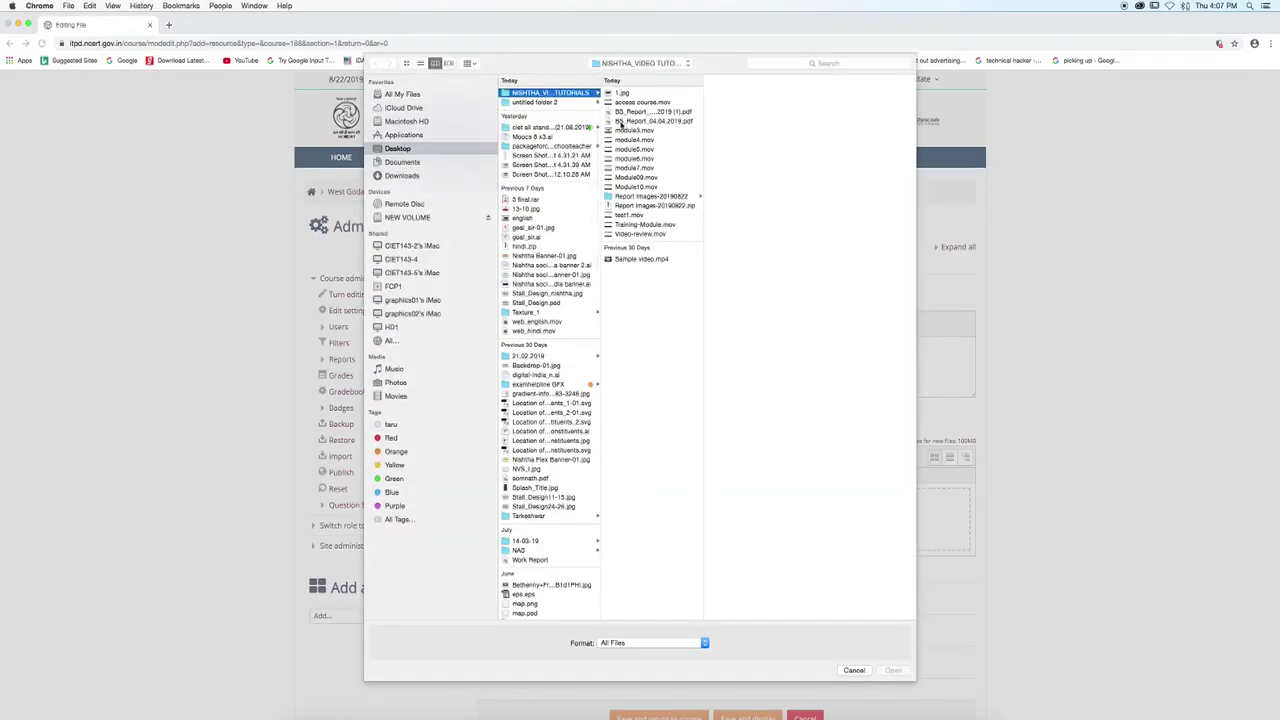
left_click(646, 121)
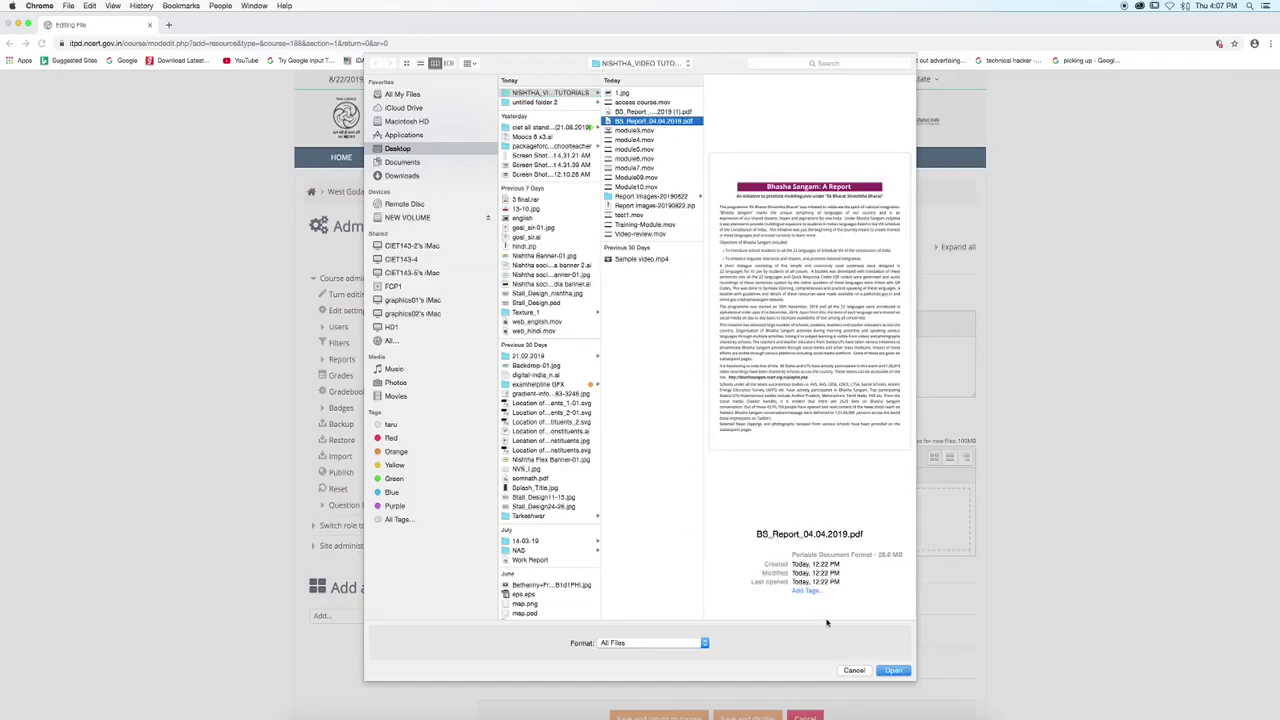
left_click(894, 671)
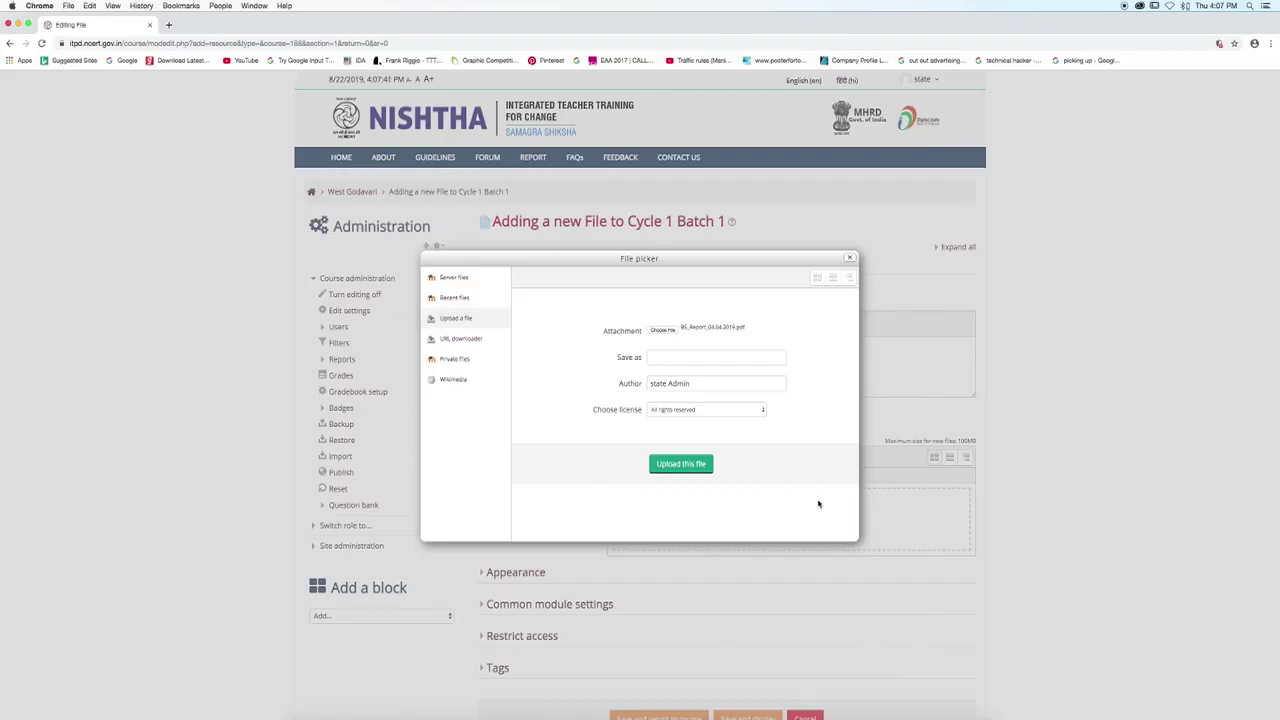
left_click(681, 466)
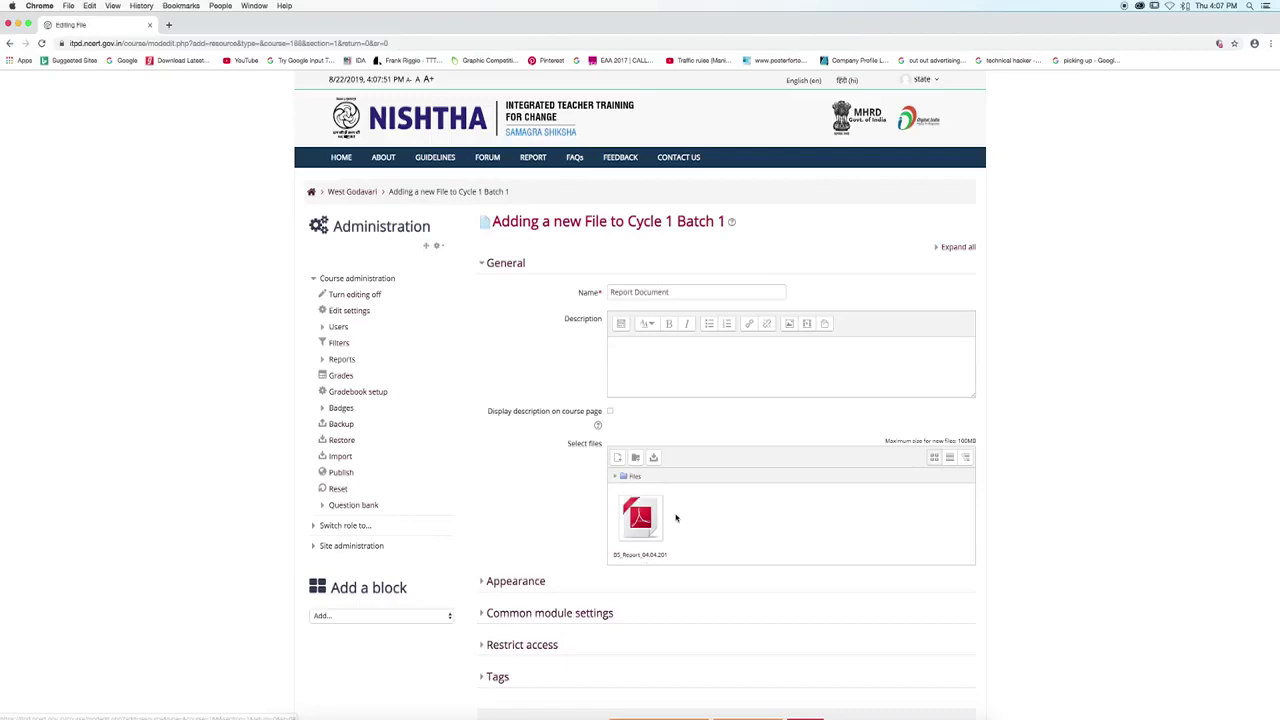
scroll(677, 518, "down", 5)
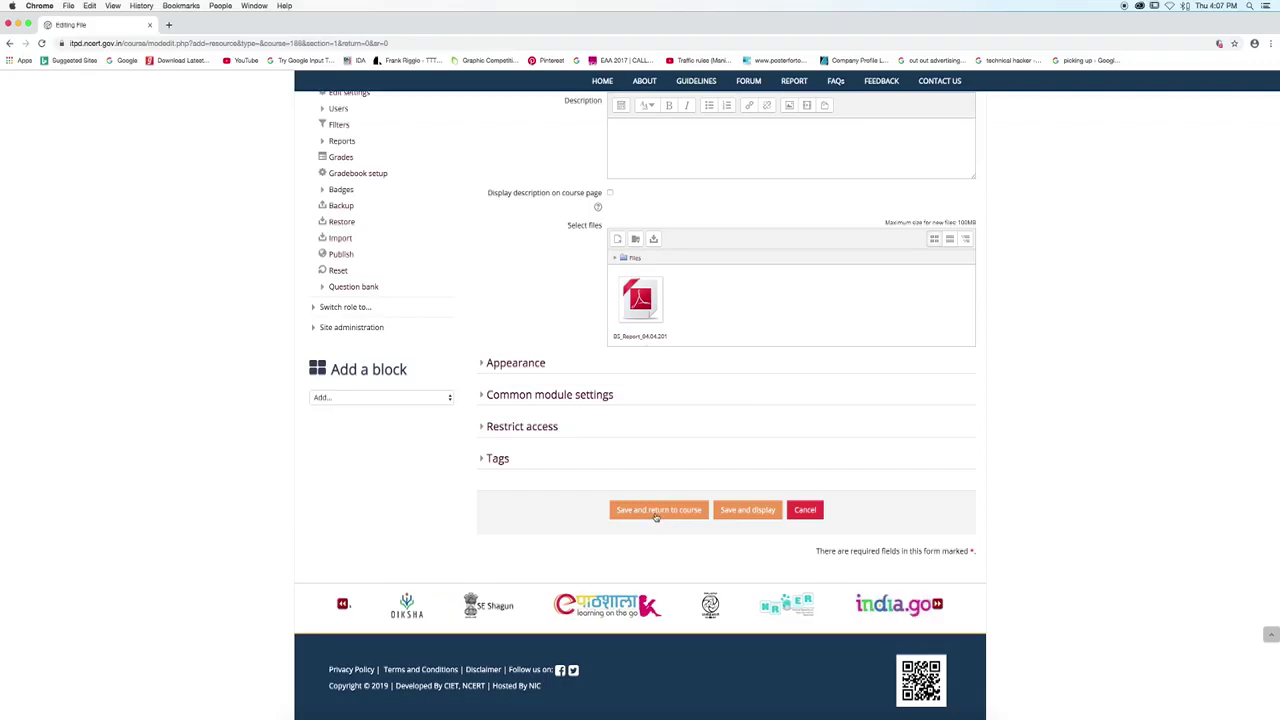
Save the Report Document resource and return to the course page
left_click(657, 512)
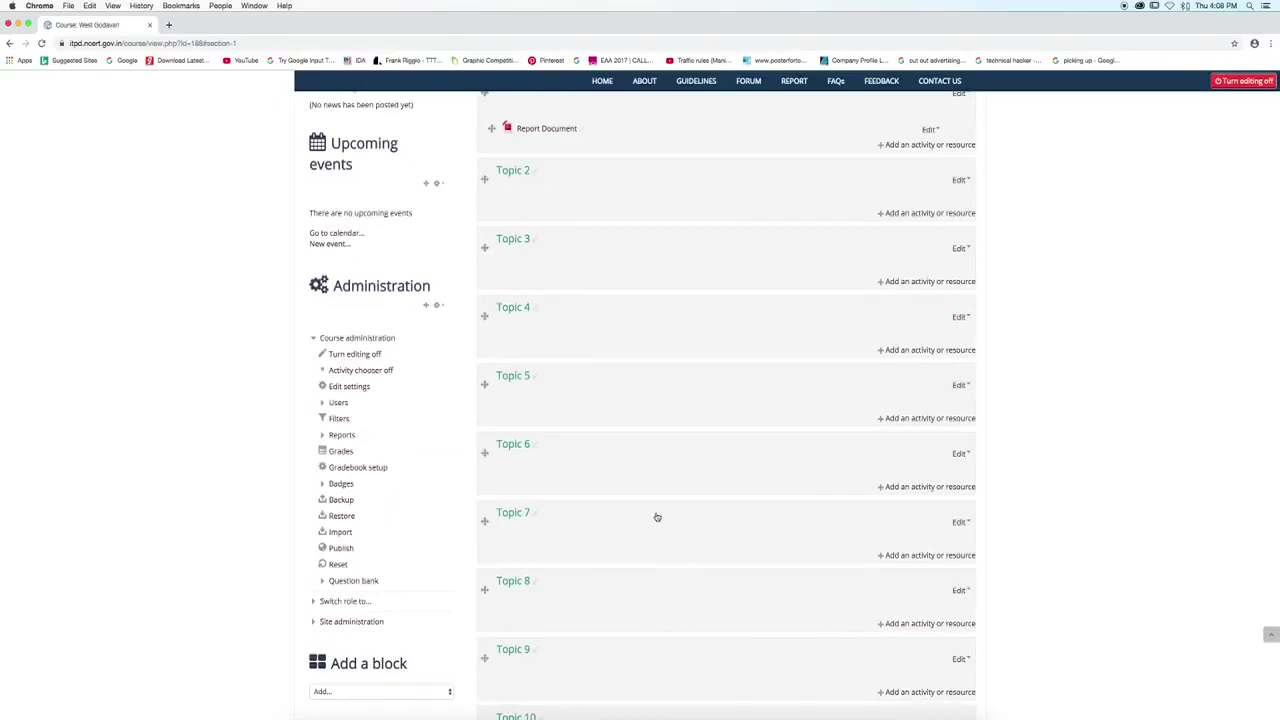
scroll(657, 517, "up", 3)
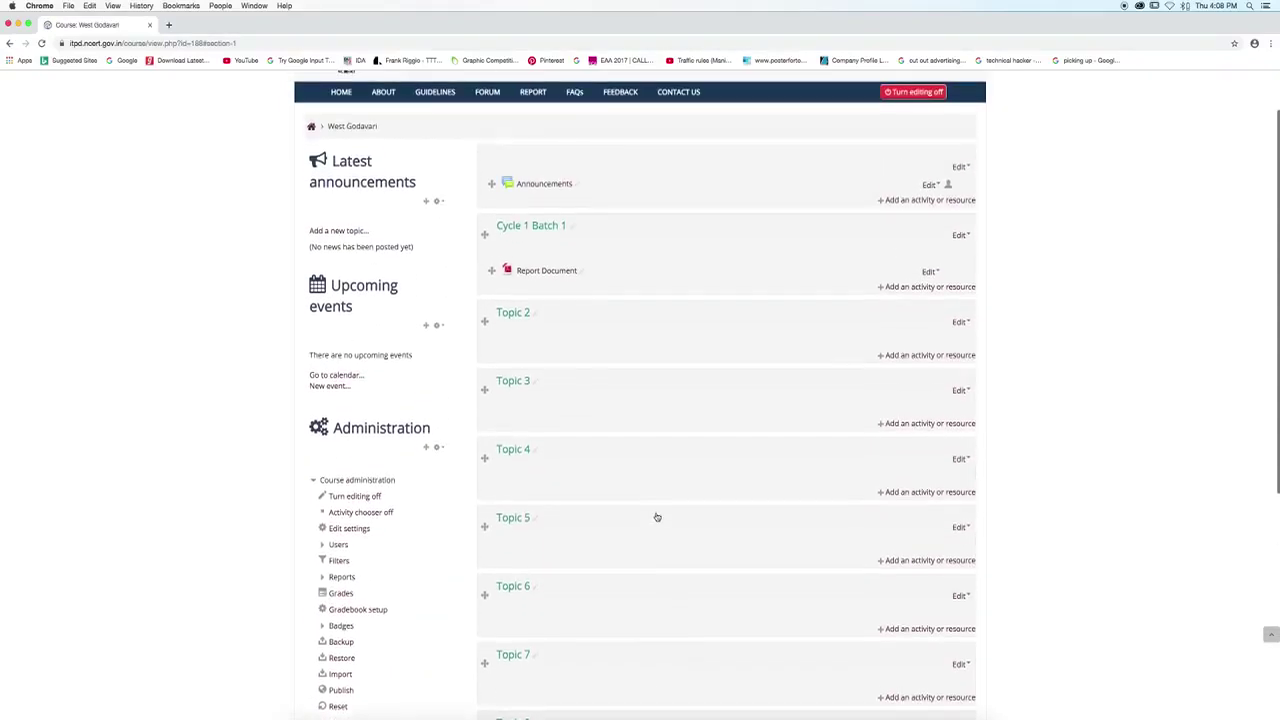
mouse_move(531, 226)
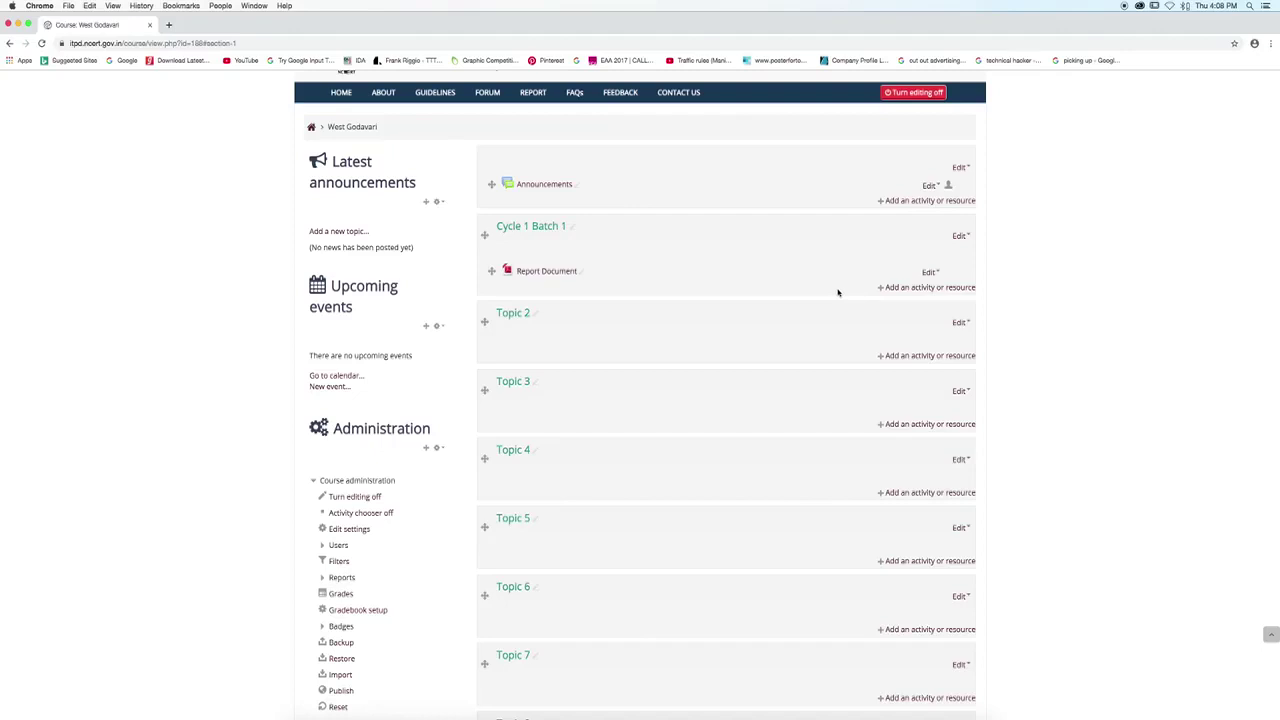
Choose Folder in the resource chooser for Cycle 1 Batch 1
left_click(897, 288)
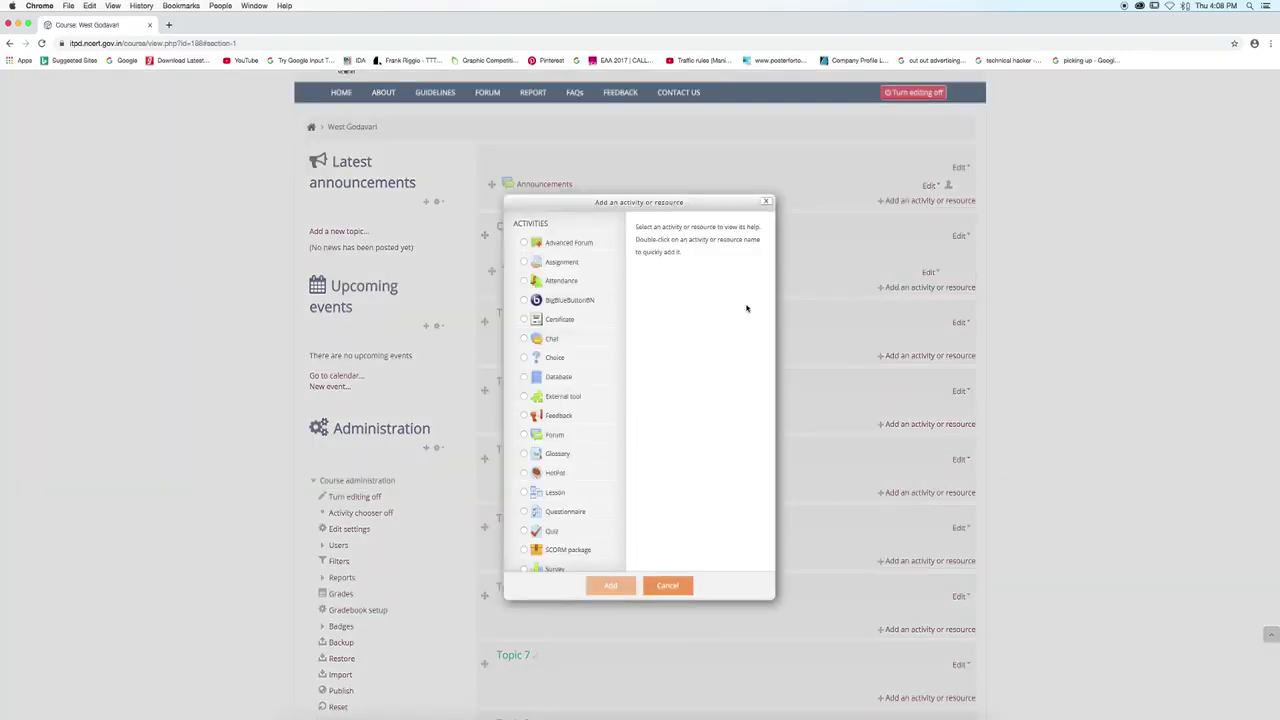
scroll(605, 327, "down", 1)
scroll(605, 327, "down", 1)
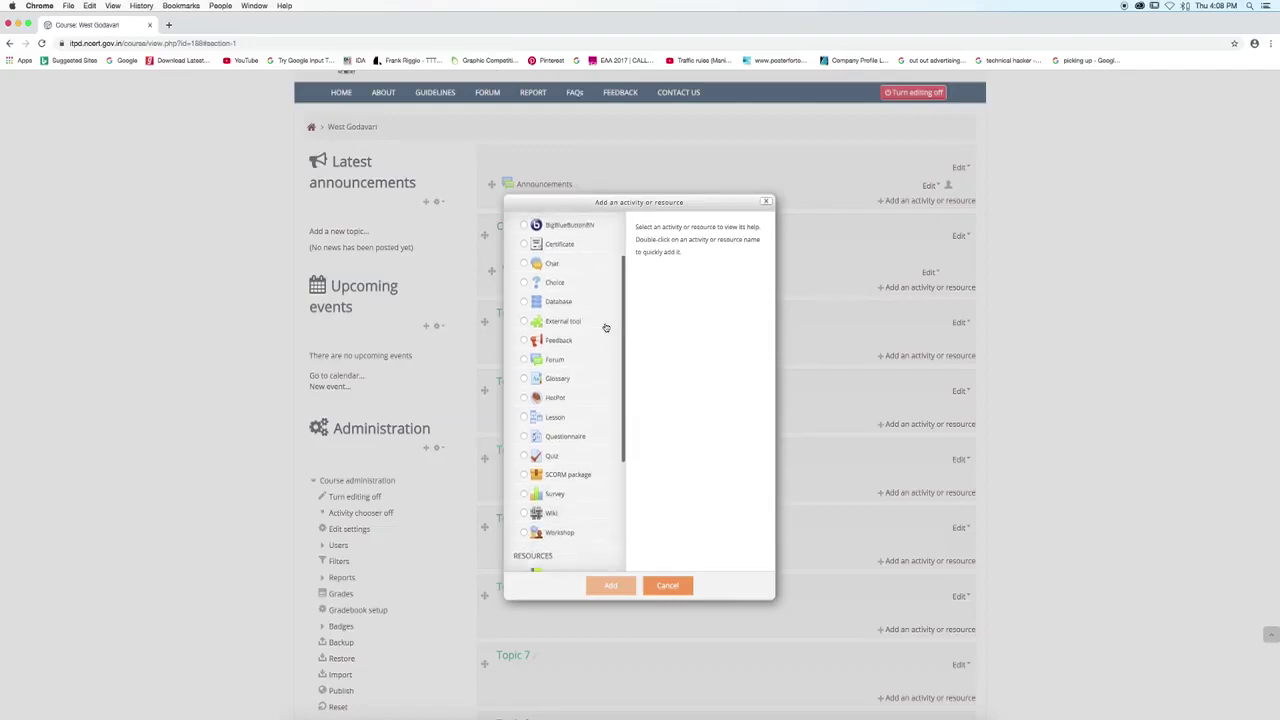
scroll(605, 327, "down", 1)
scroll(605, 327, "down", 1)
scroll(605, 327, "down", 1)
scroll(602, 345, "down", 1)
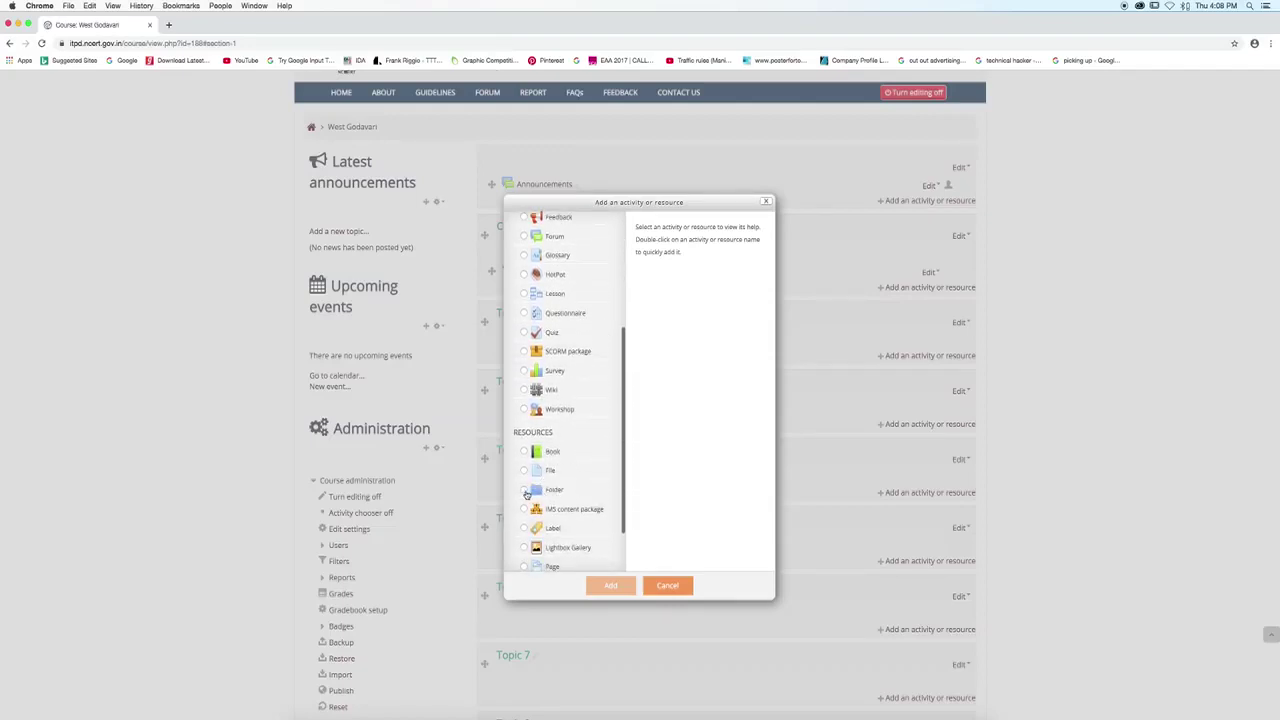
left_click(524, 491)
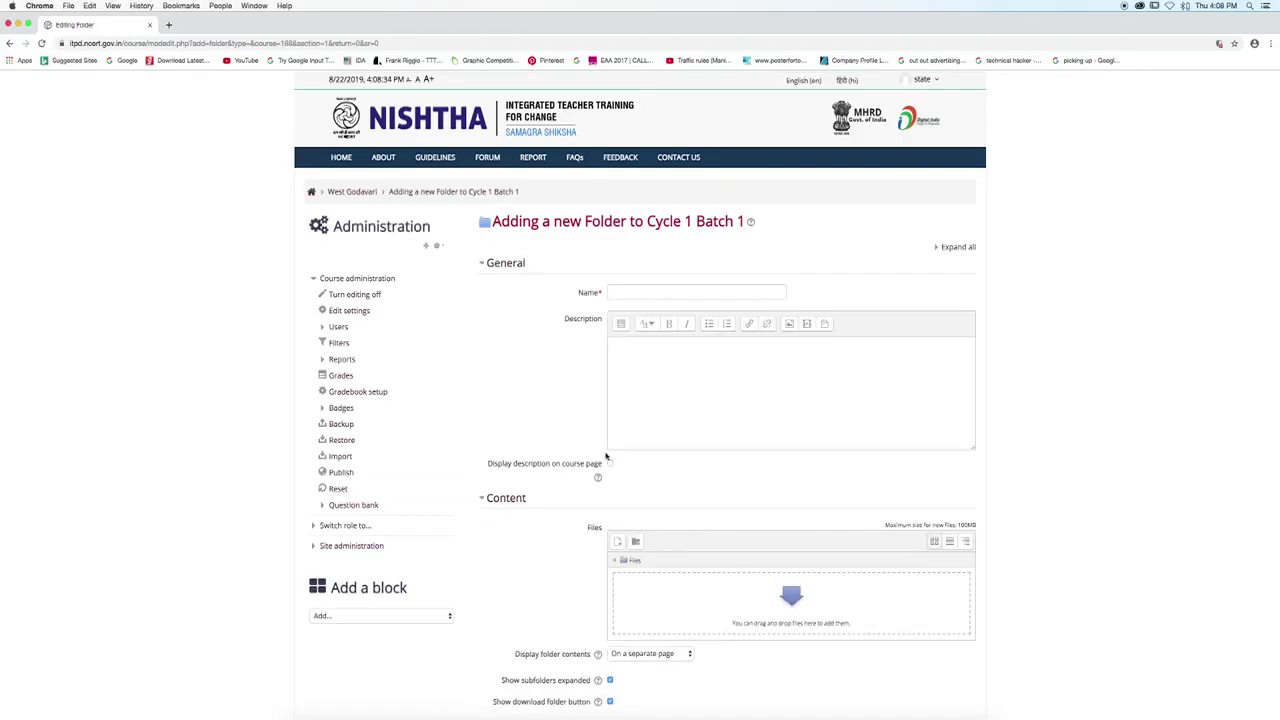
Name the new folder 'Report Images'
left_click(652, 293)
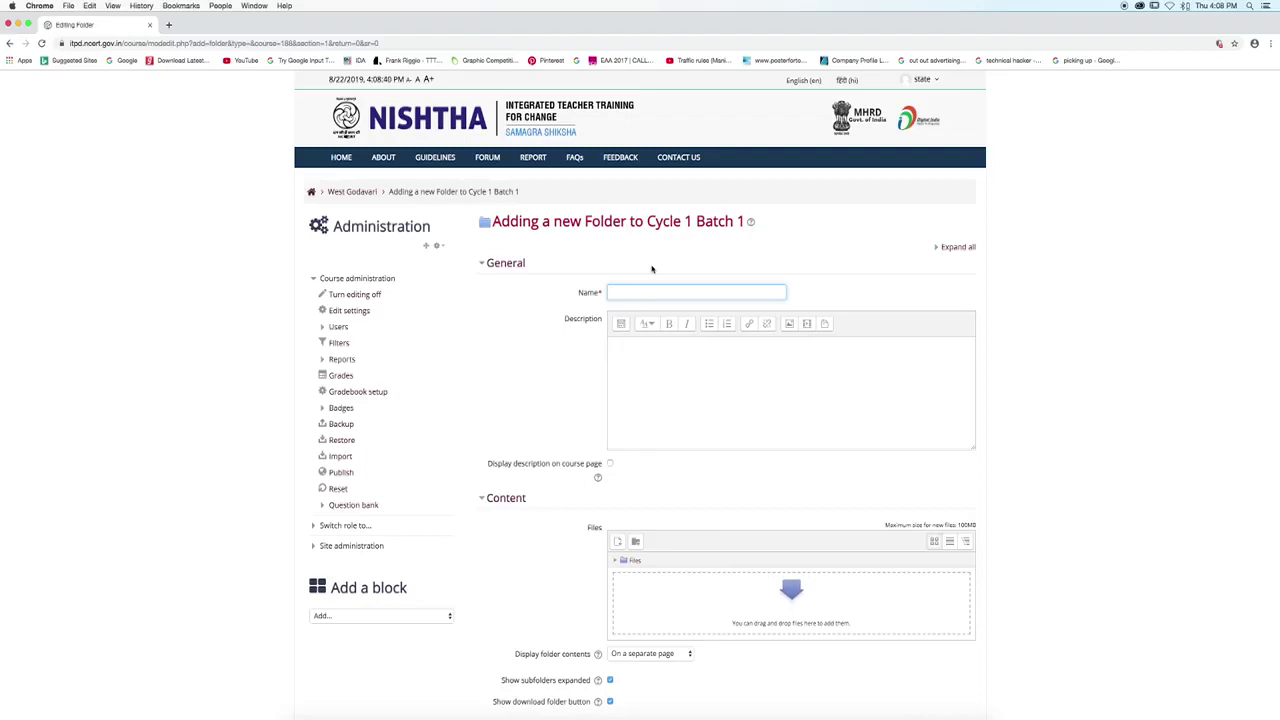
type("Report Images")
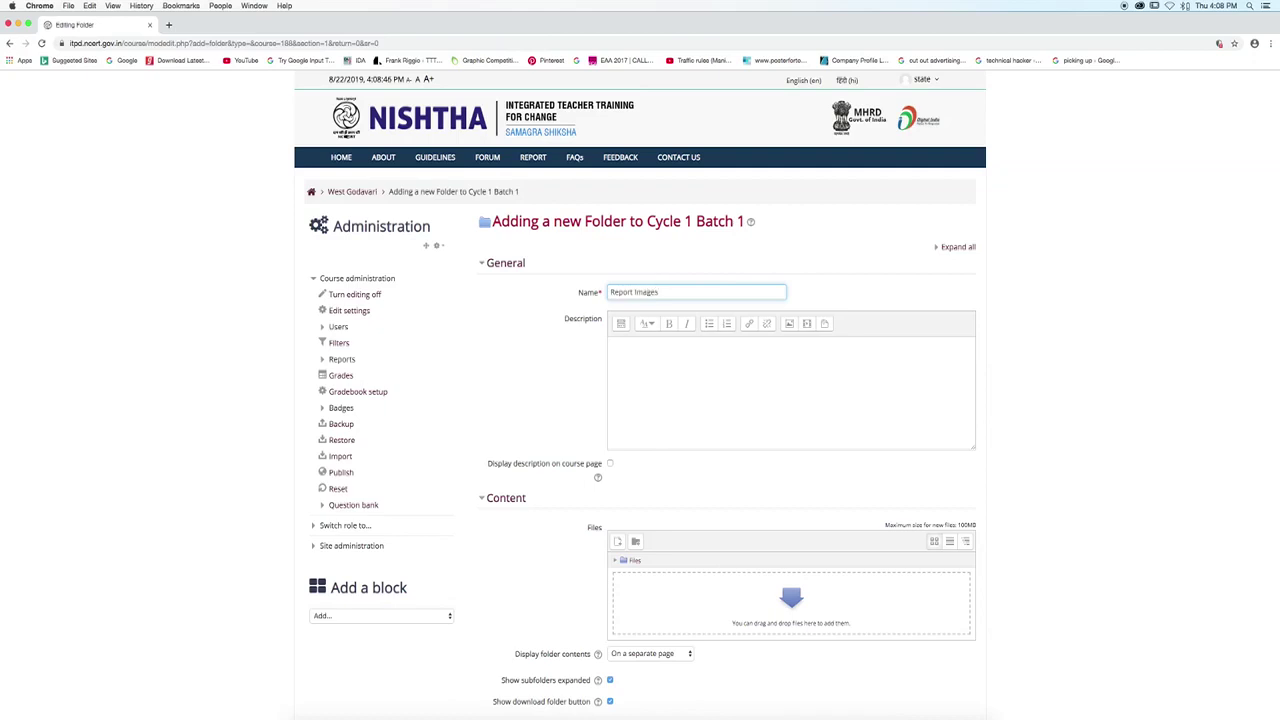
scroll(547, 344, "down", 3)
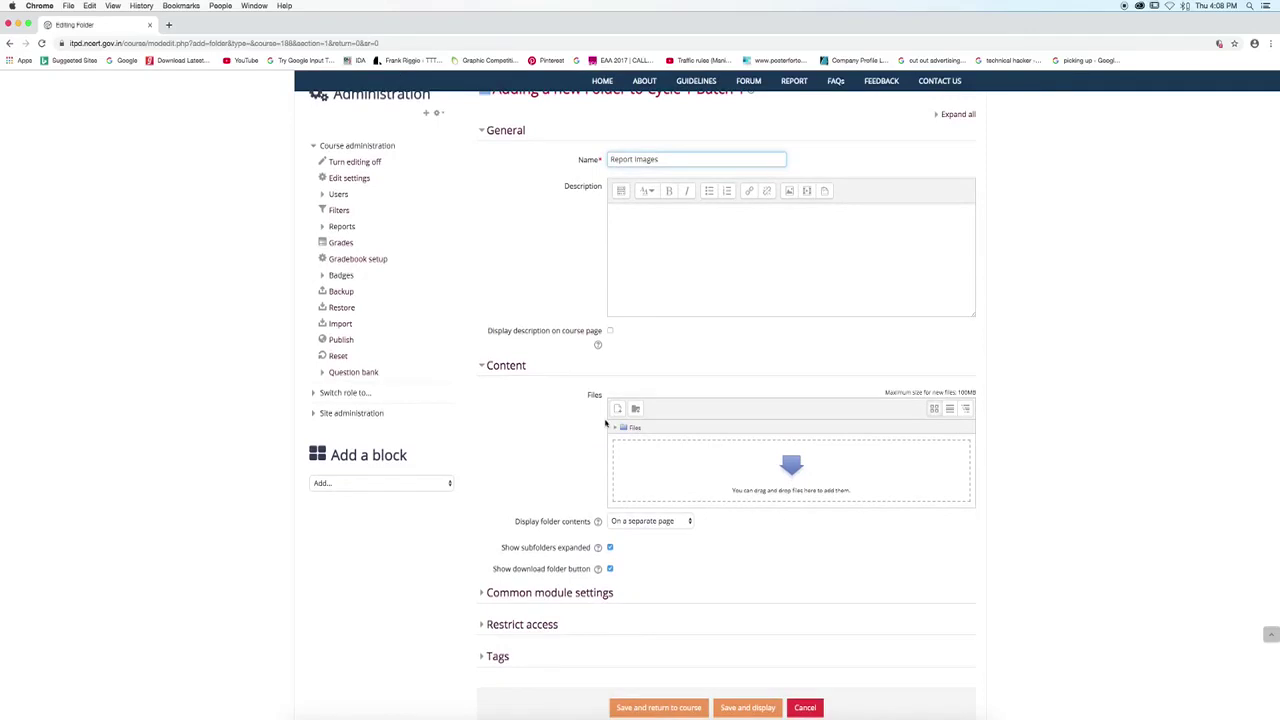
Upload 19.JPG from the Report Images-20190822 folder into the folder's files
left_click(618, 409)
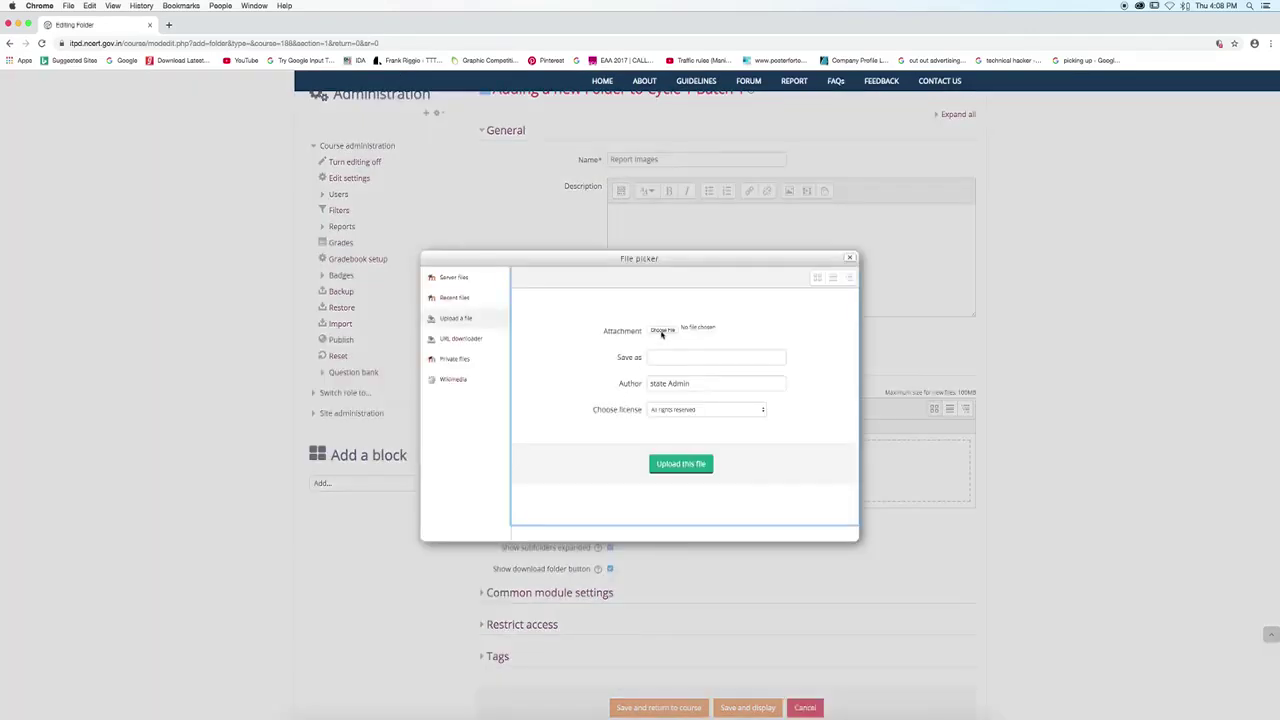
left_click(661, 331)
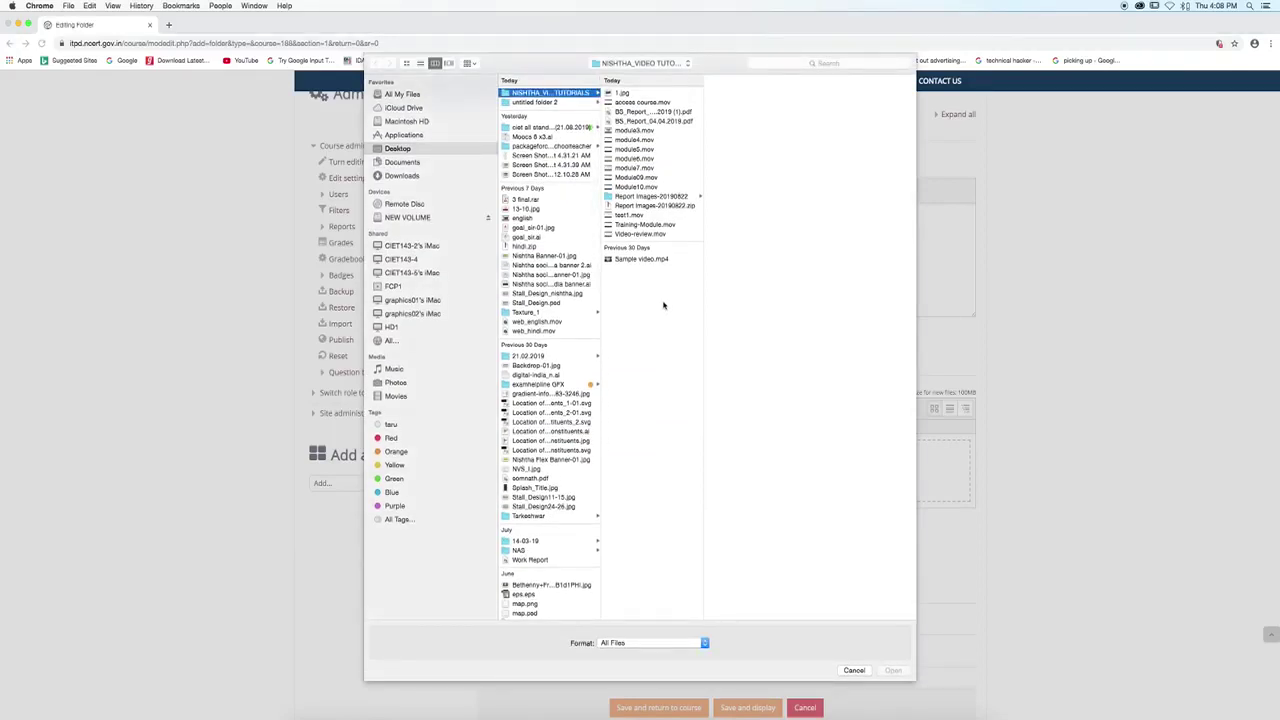
left_click(675, 198)
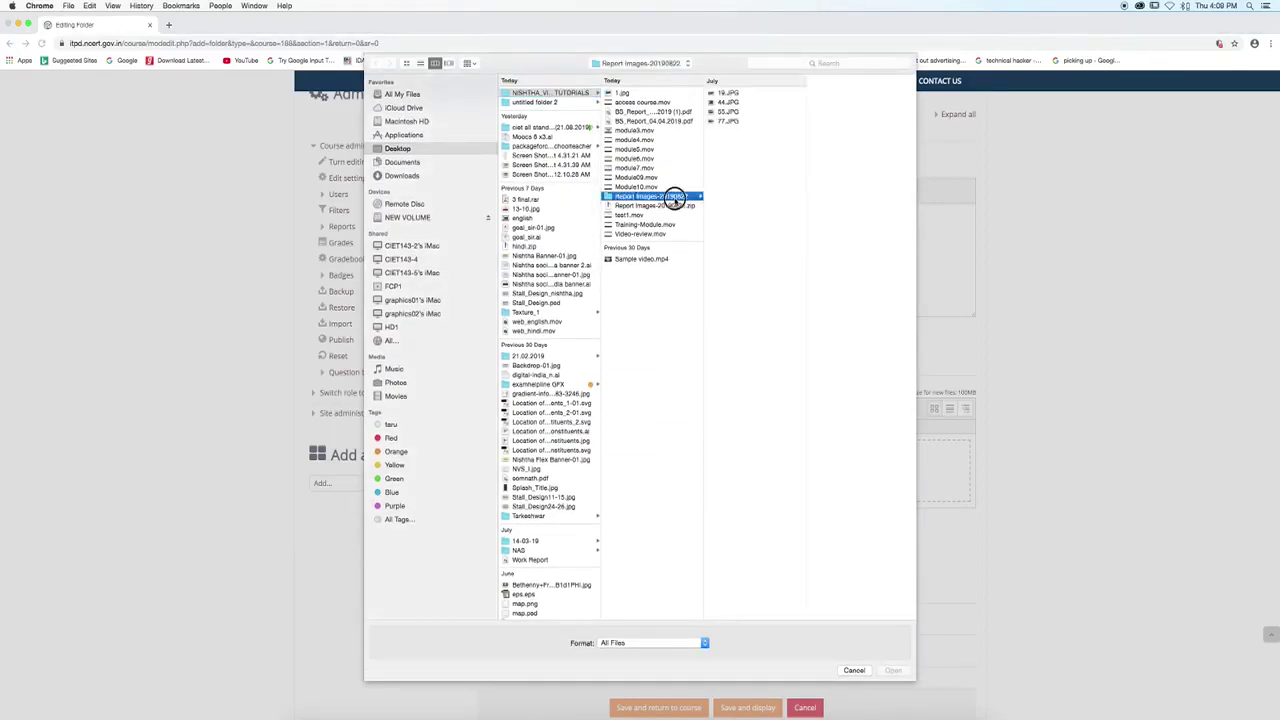
left_click(725, 94)
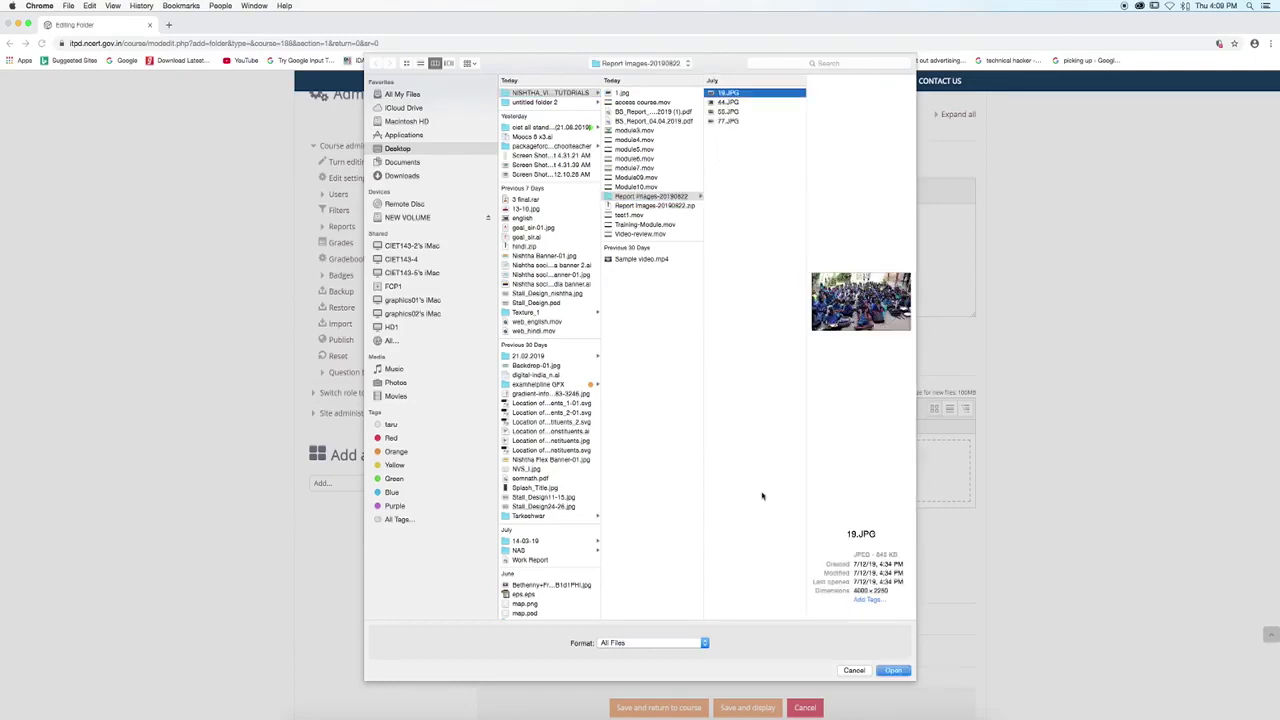
left_click(893, 671)
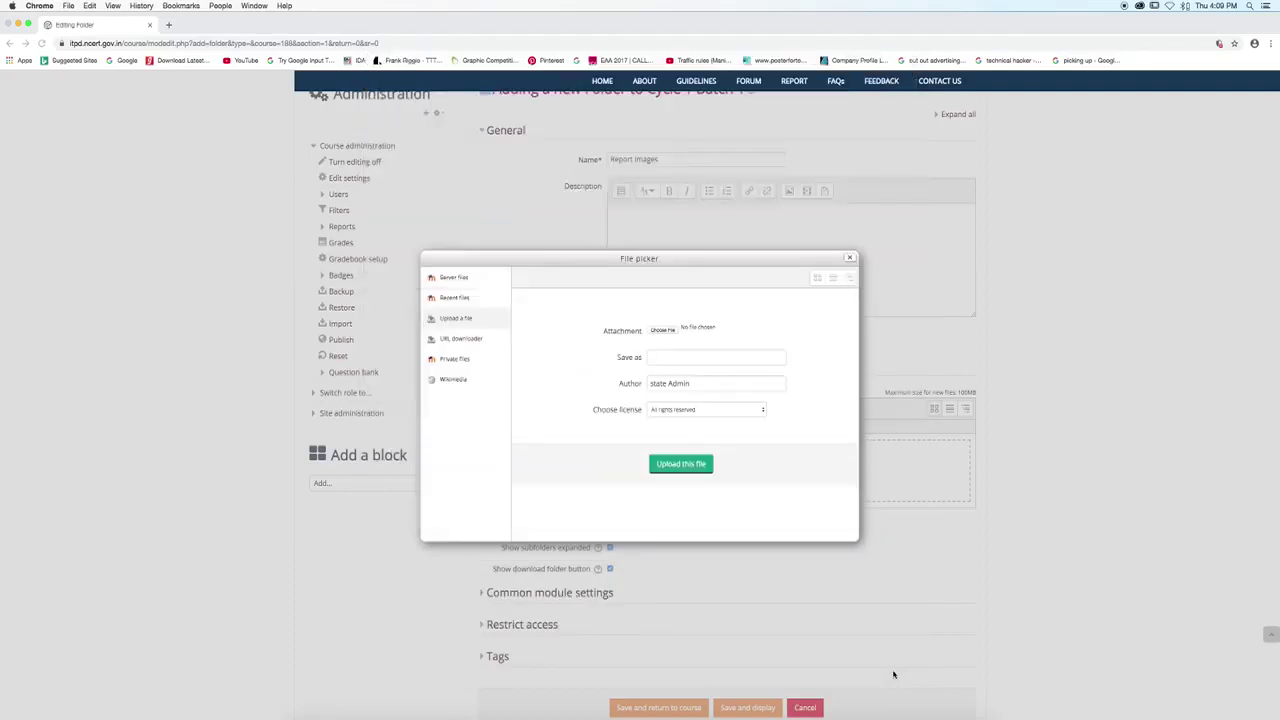
left_click(686, 466)
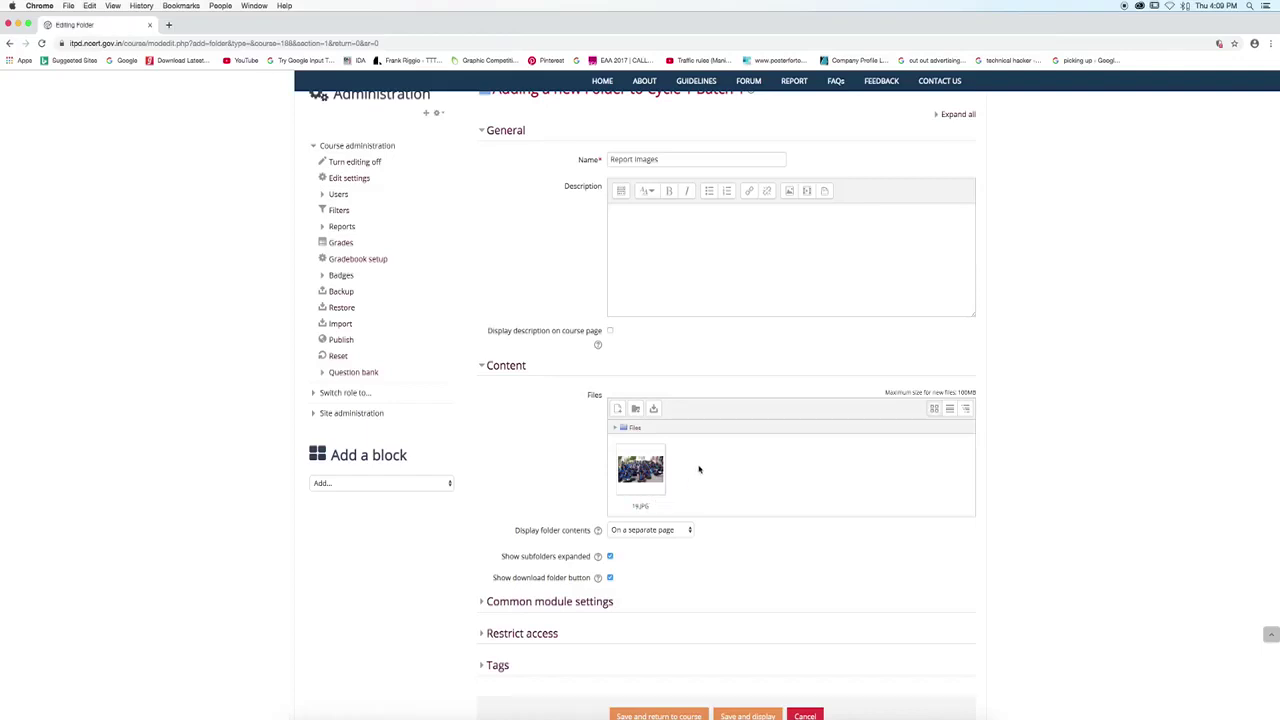
Upload 44.JPG into the Report Images folder's file area beside 19.JPG
left_click(616, 410)
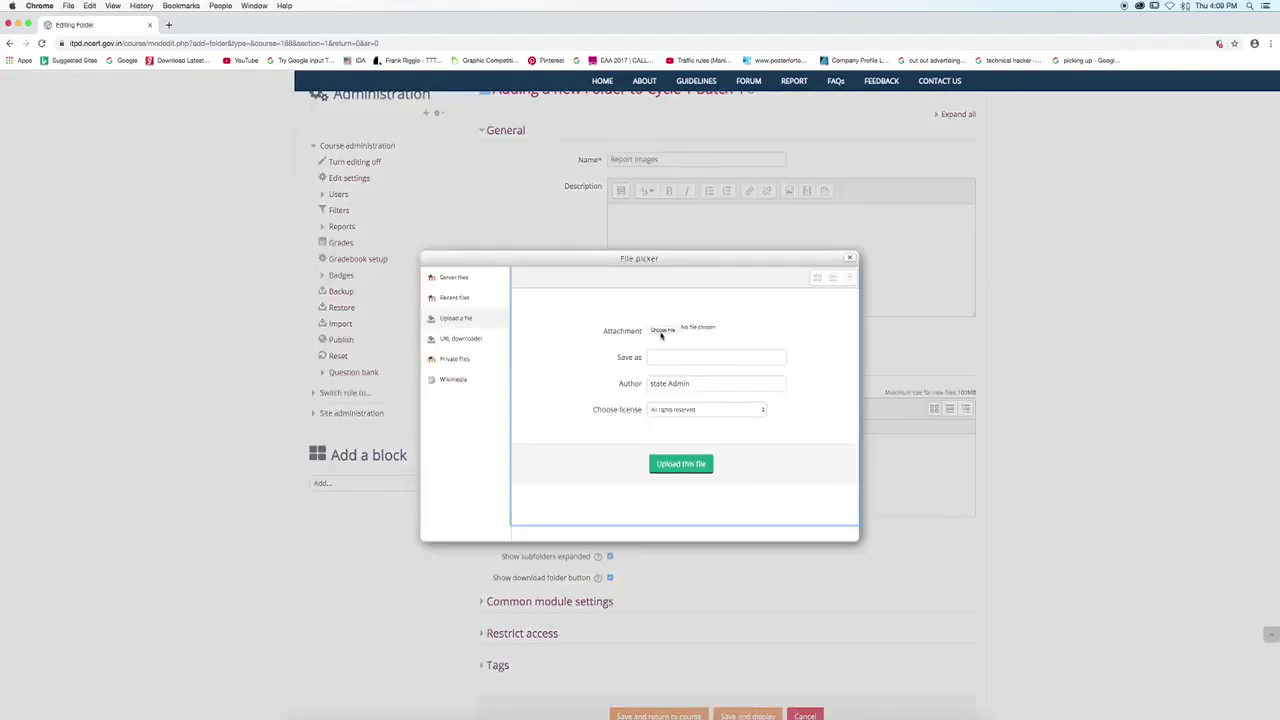
left_click(661, 331)
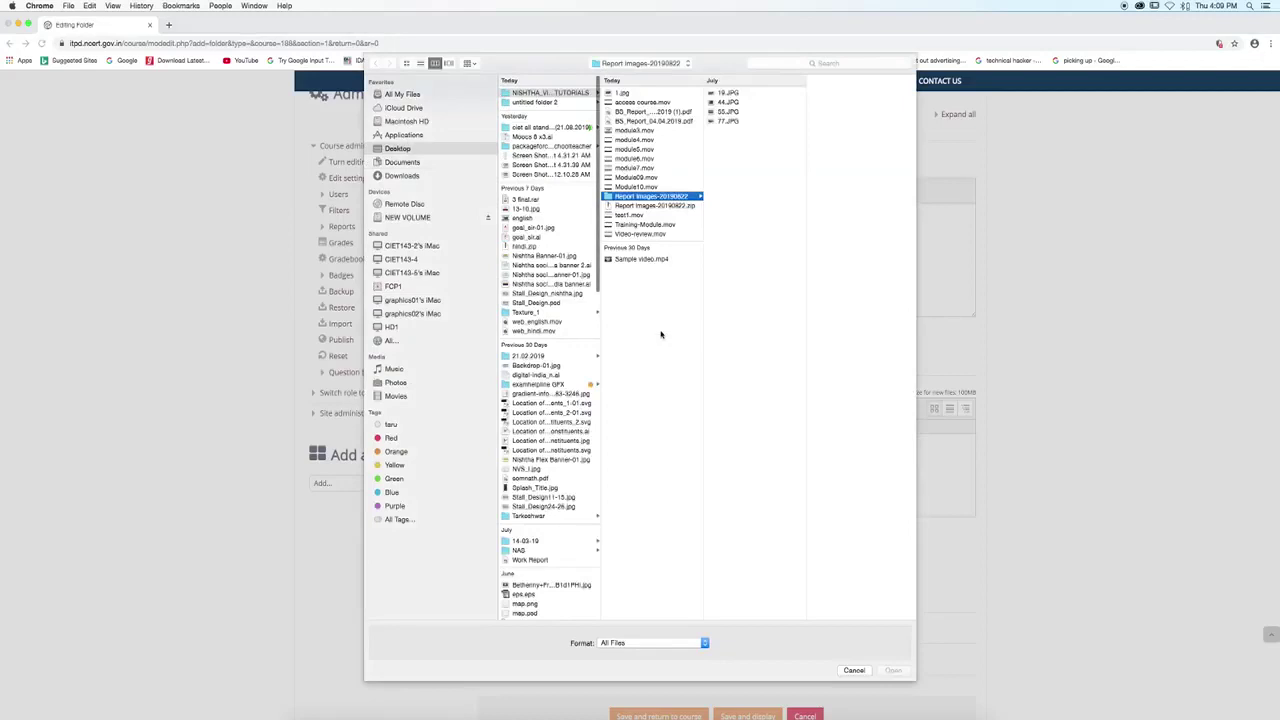
left_click(728, 103)
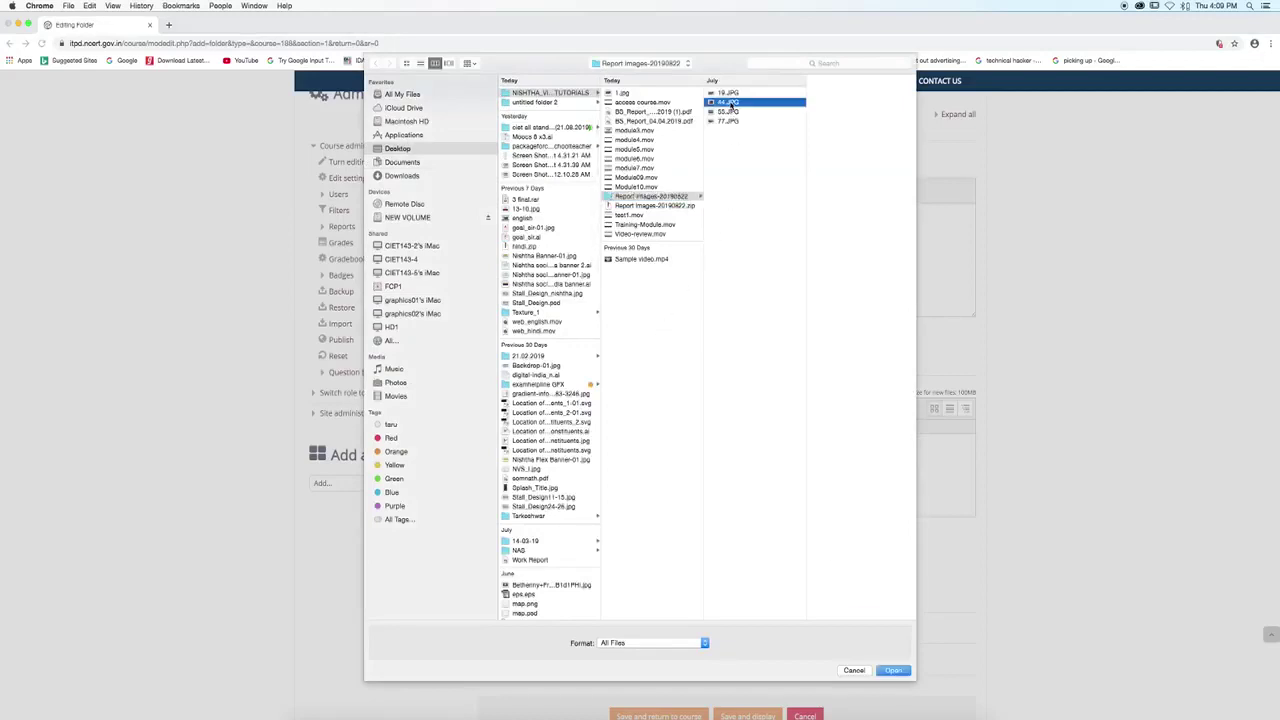
left_click(892, 671)
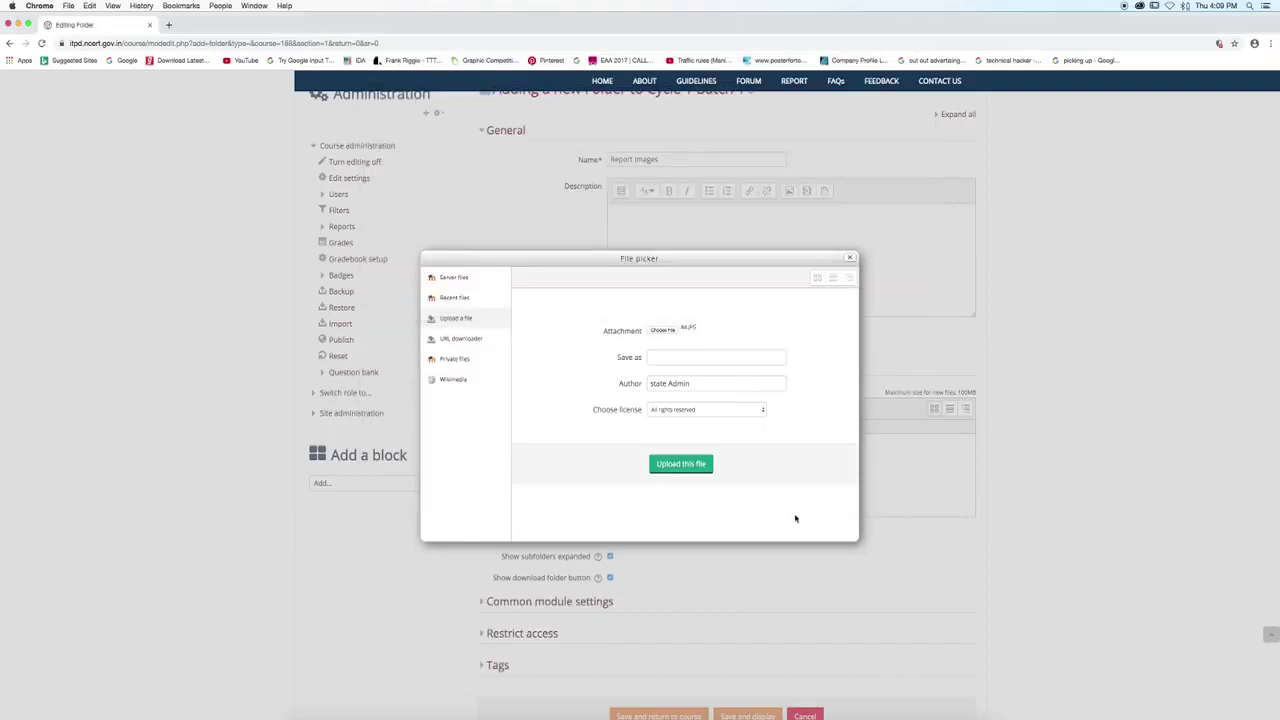
left_click(683, 470)
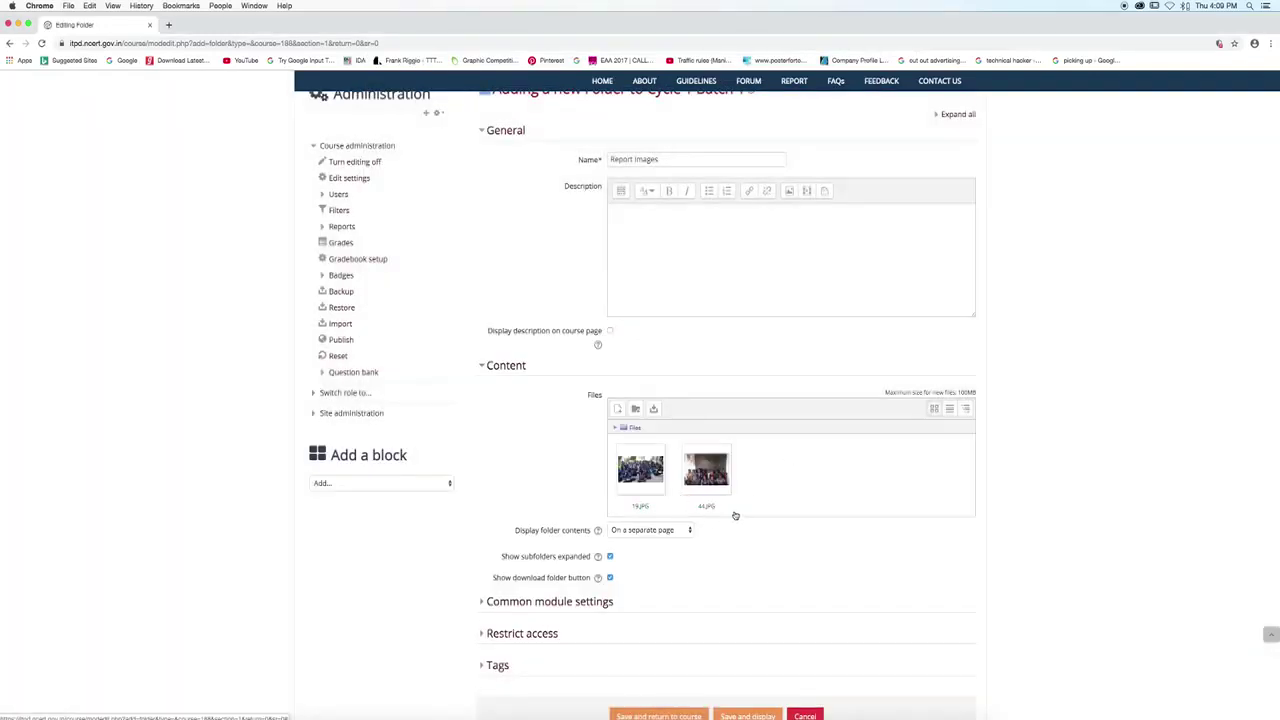
scroll(740, 540, "down", 2)
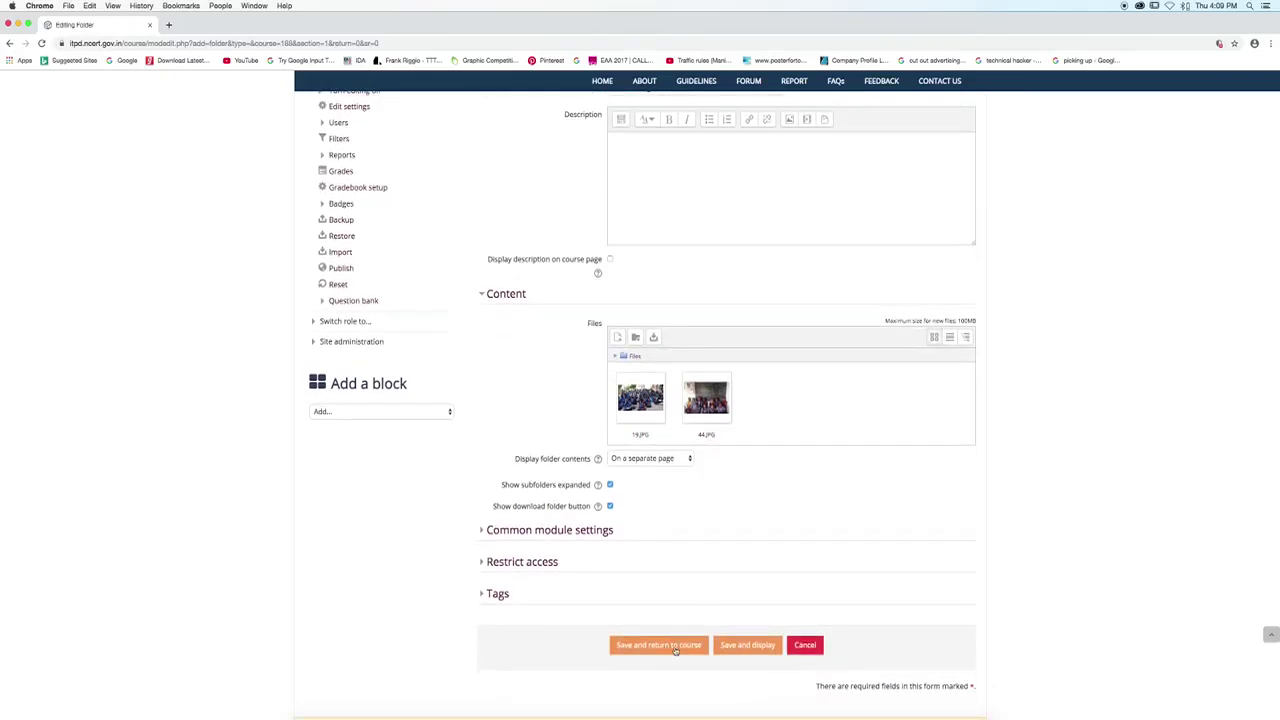
Save the Report Images folder, then open it from Cycle 1 Batch 1 to confirm 19.JPG and 44.JPG
left_click(677, 646)
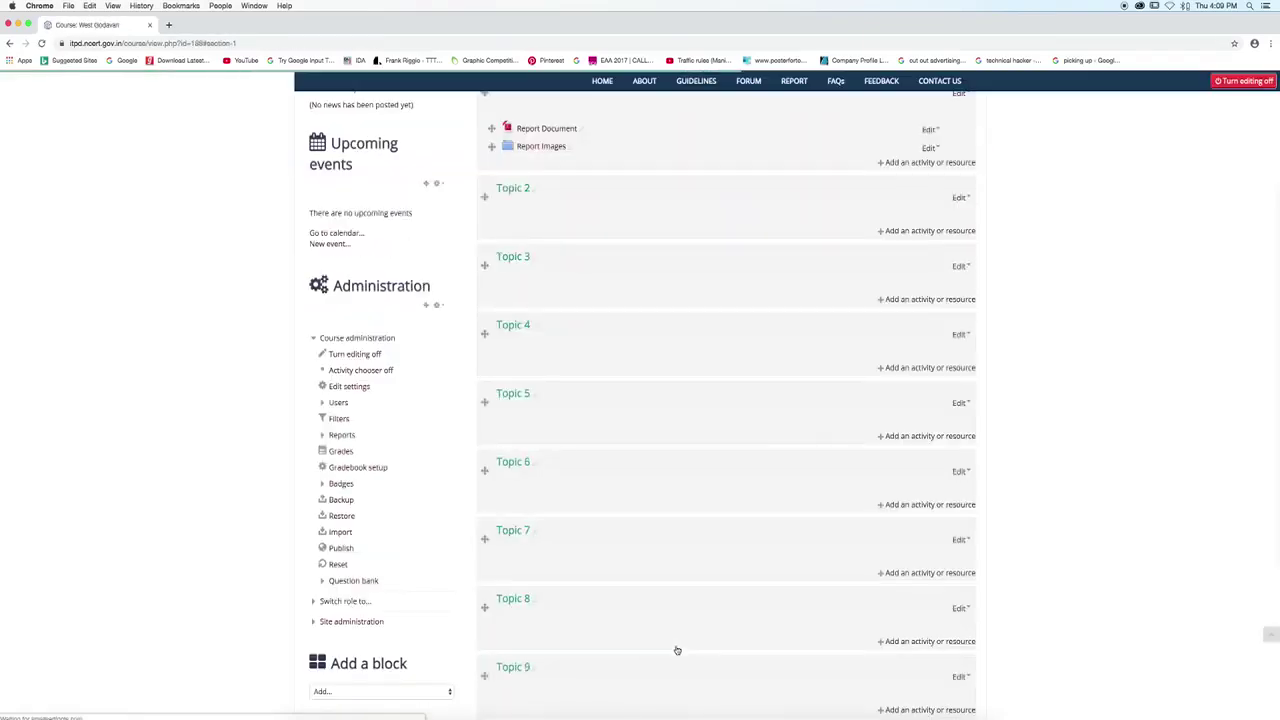
scroll(675, 640, "up", 5)
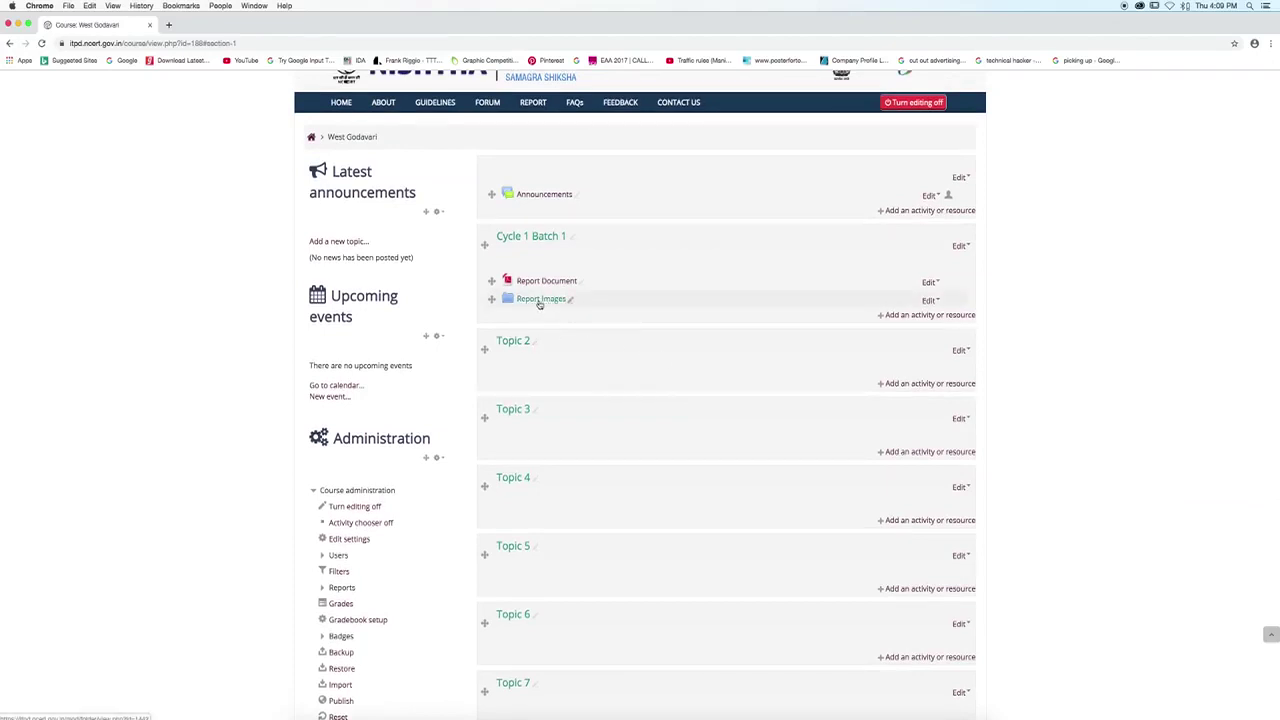
left_click(539, 300)
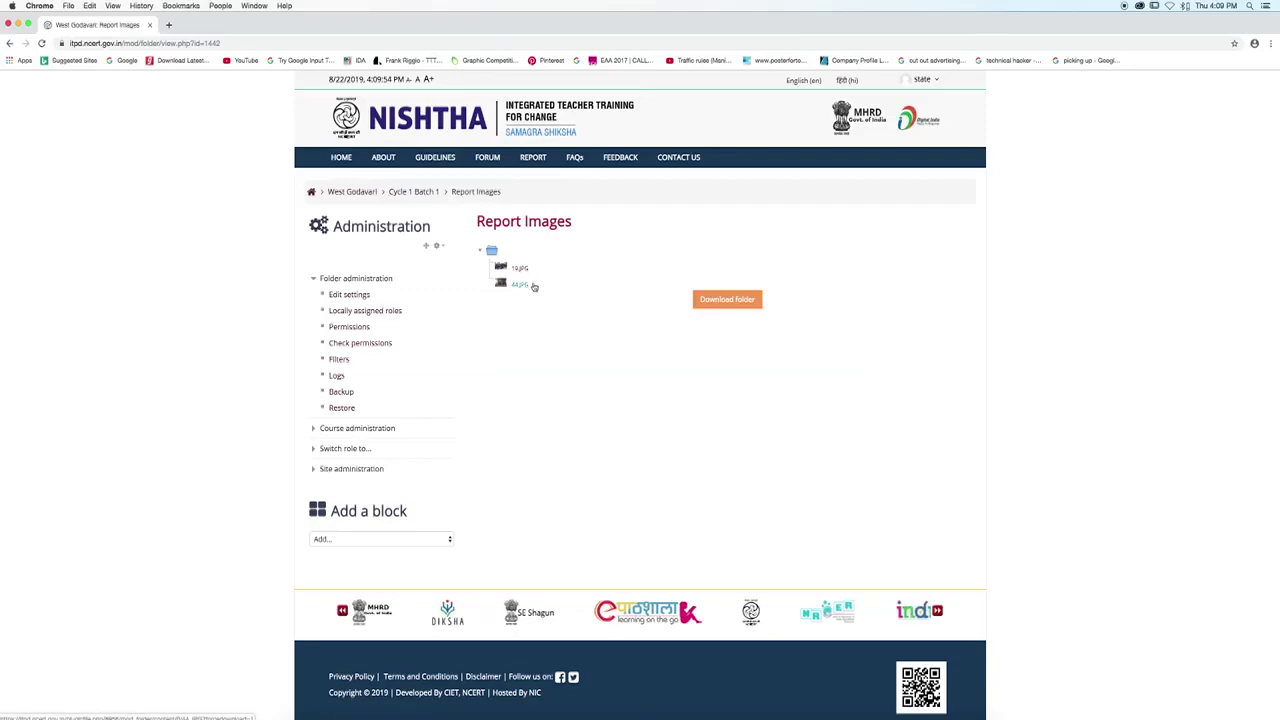
scroll(534, 280, "down", 1)
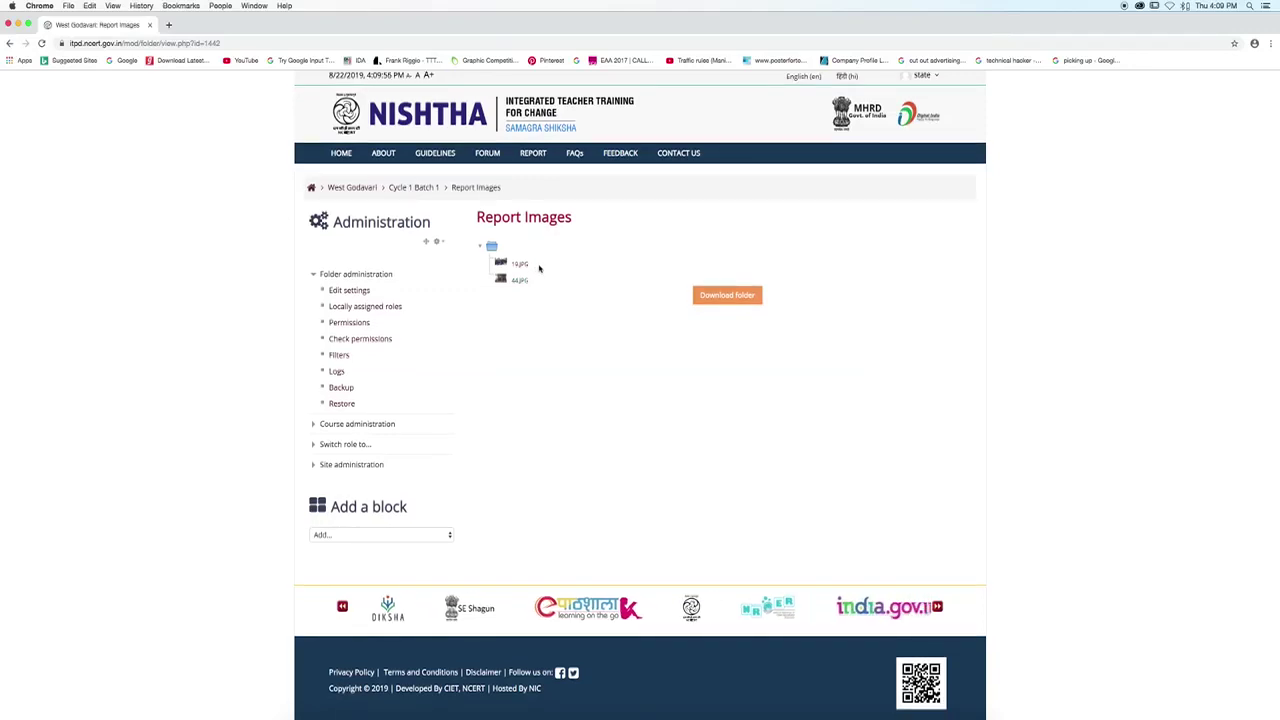